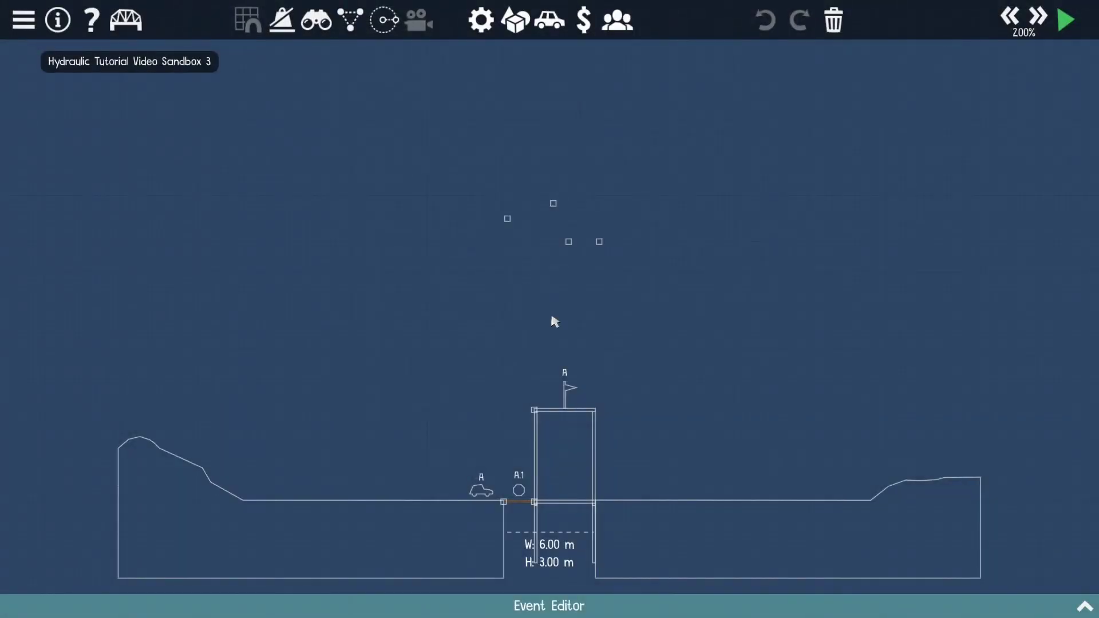
pyautogui.scroll(8, 577, 290)
# Step: Draw a wooden square of four beams starting from the two anchors
pyautogui.press('2')
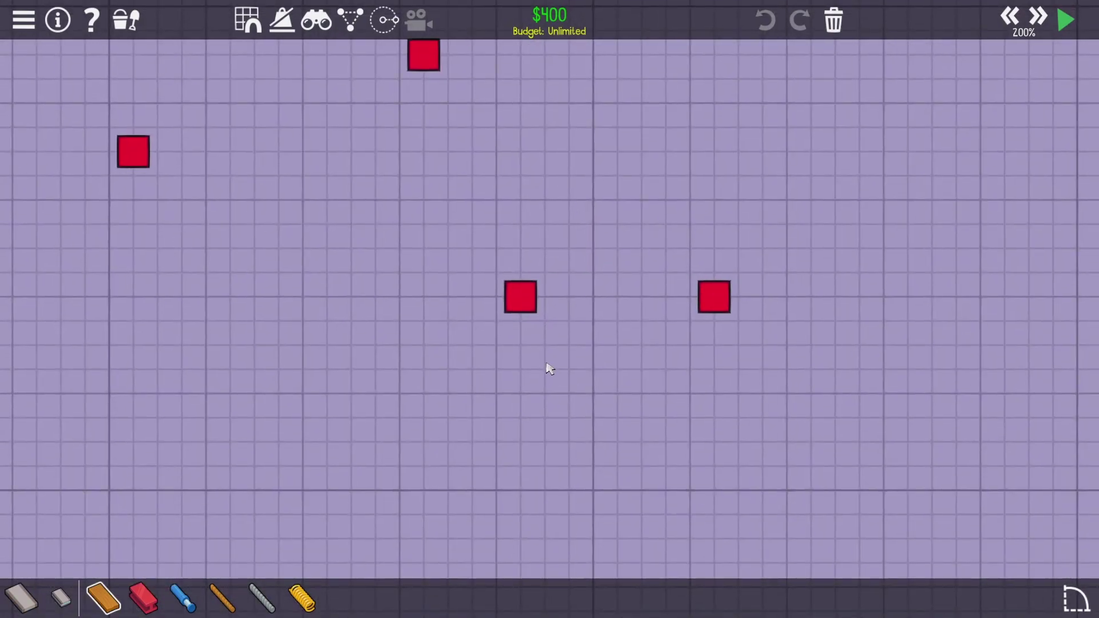
pyautogui.click(519, 296)
pyautogui.click(713, 297)
pyautogui.click(714, 466)
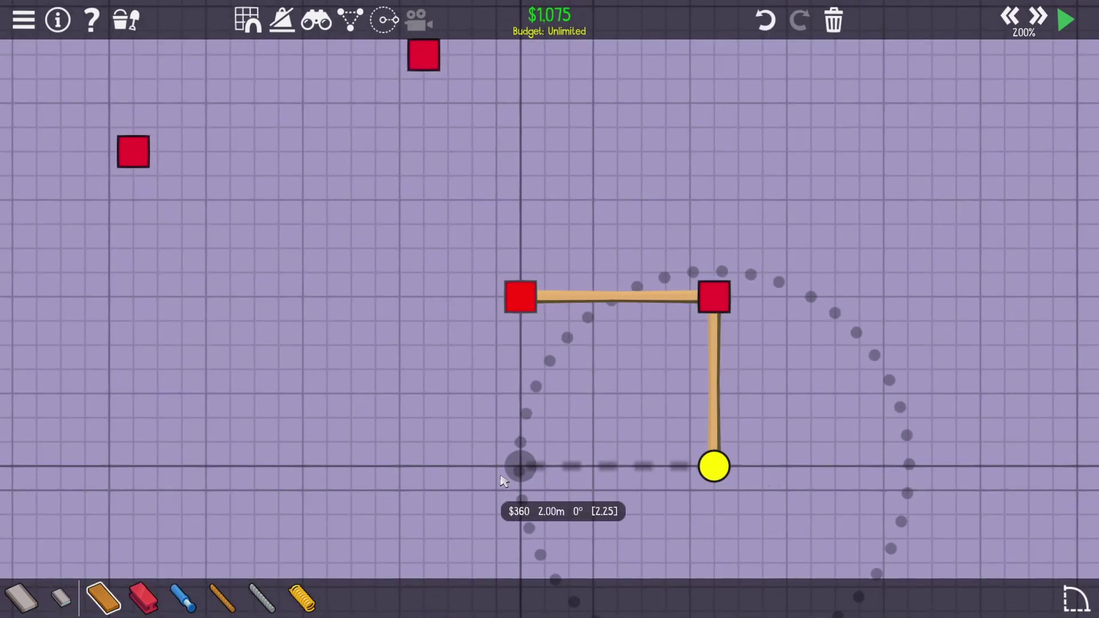
pyautogui.click(520, 466)
pyautogui.click(520, 296)
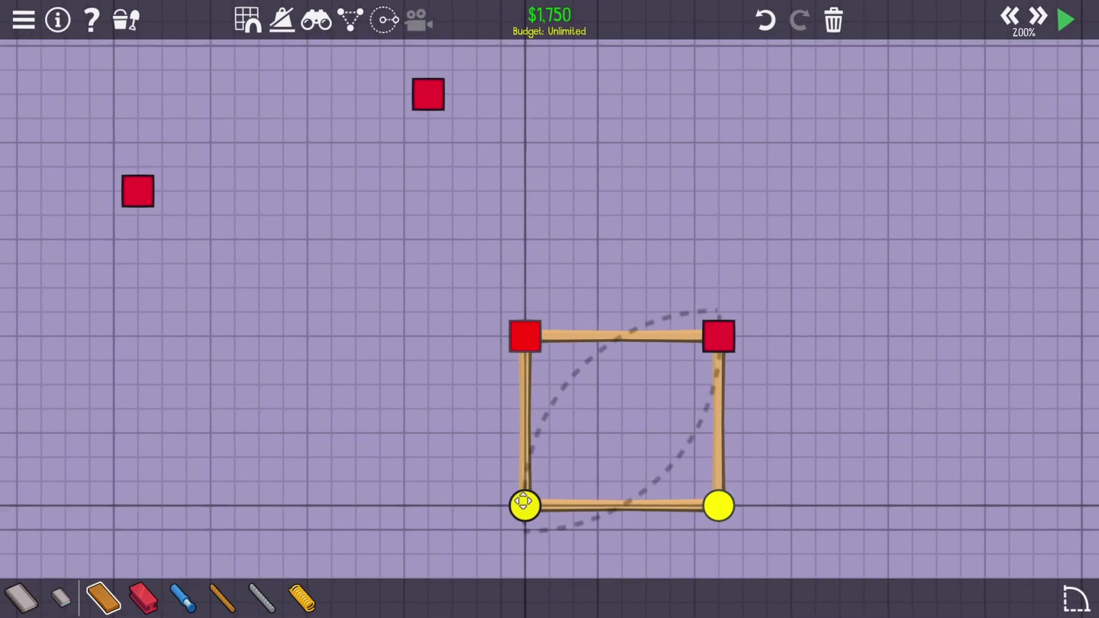
# Step: Brace the square with crossing diagonals that meet at a centre joint
pyautogui.click(700, 428)
pyautogui.click(601, 331)
pyautogui.click(506, 428)
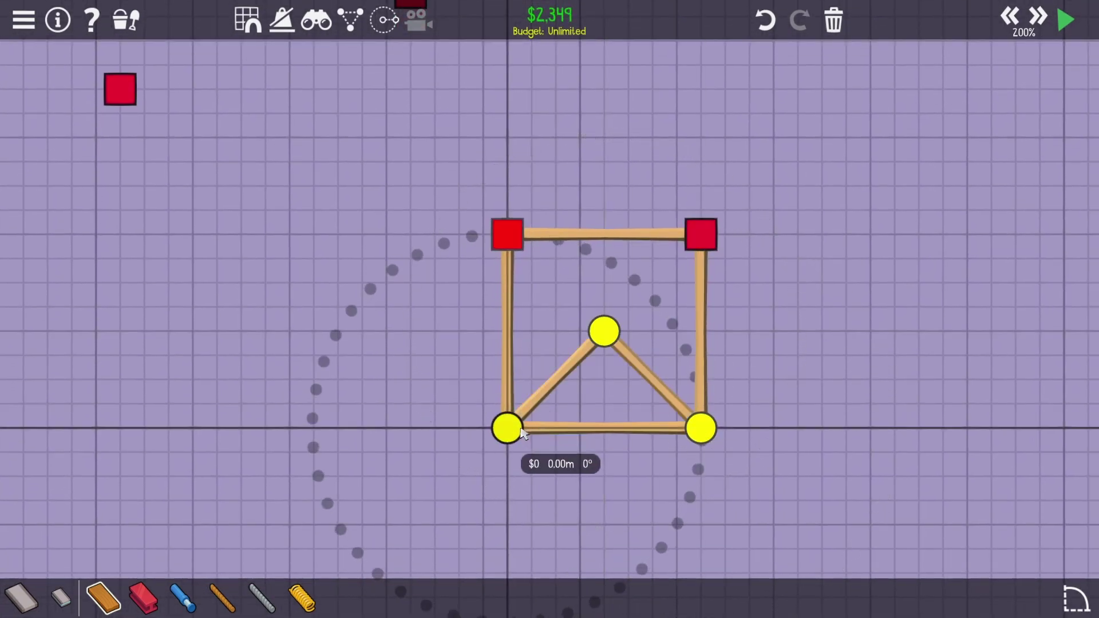
pyautogui.click(601, 330)
pyautogui.click(506, 234)
pyautogui.click(602, 331)
pyautogui.click(700, 234)
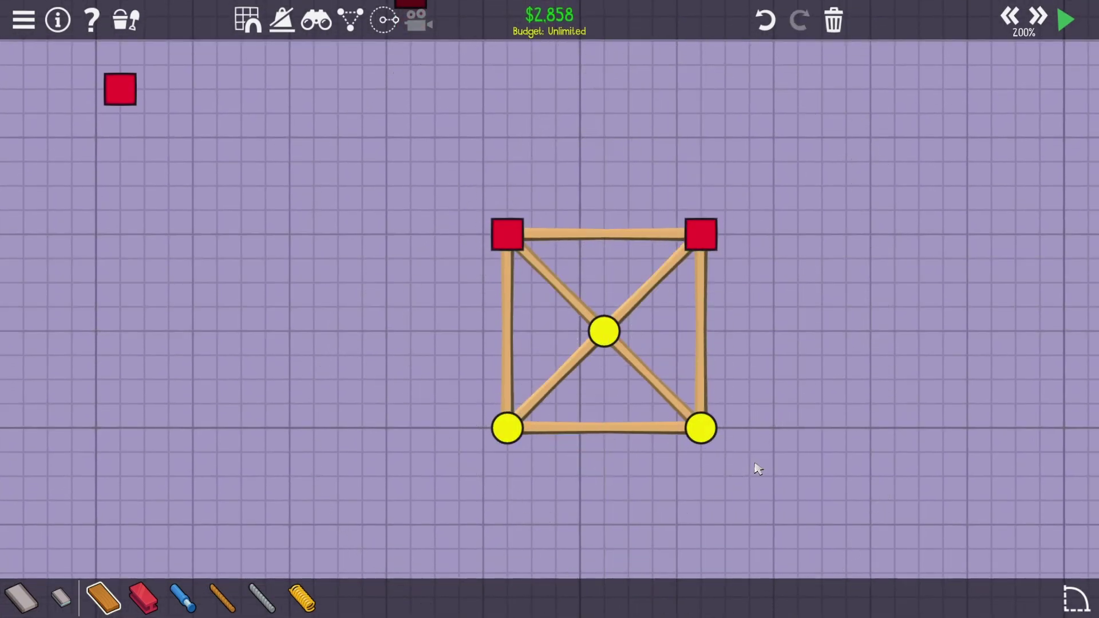
# Step: Cut the braced square and paste it centred on the middle anchor
pyautogui.moveTo(473, 198); pyautogui.dragTo(738, 464)
pyautogui.hotkey('ctrl', 'x')
pyautogui.click(508, 233)
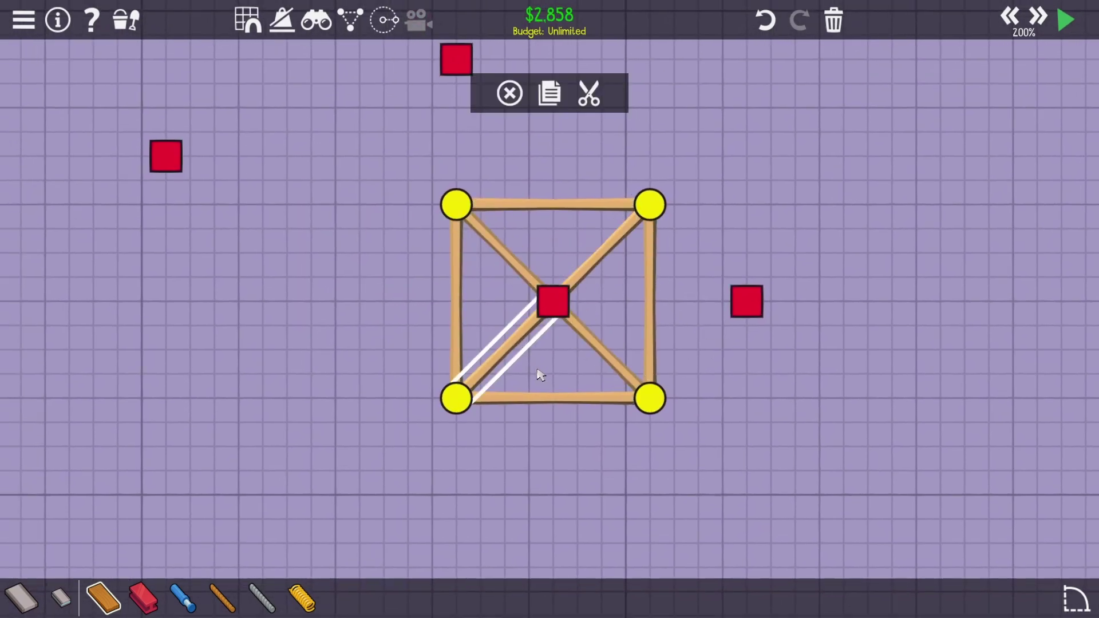
pyautogui.moveTo(526, 356); pyautogui.dragTo(505, 342)
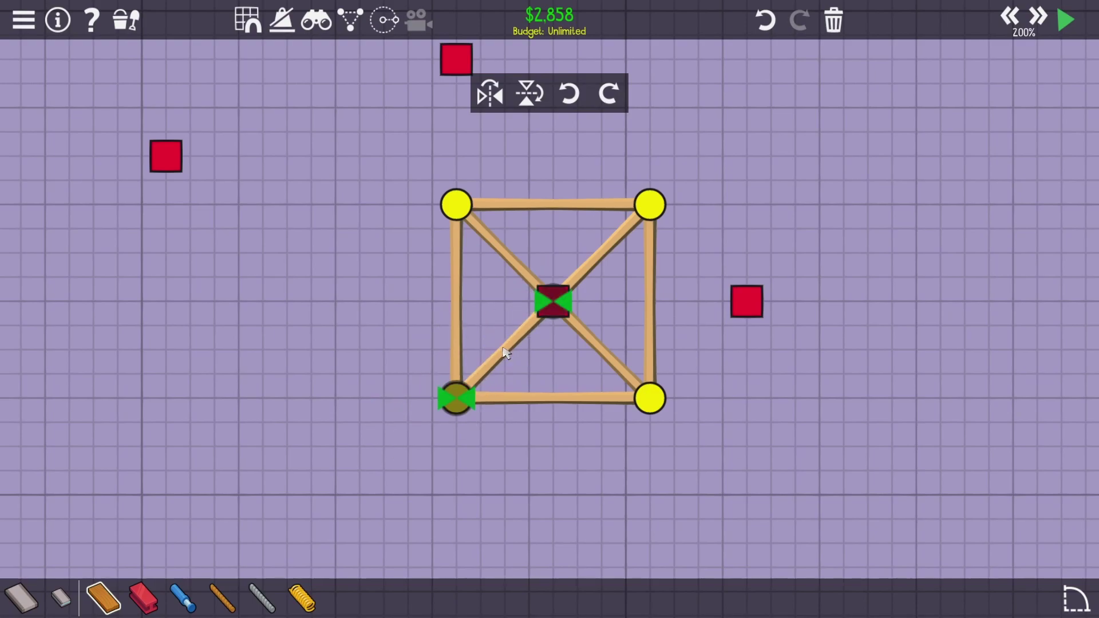
pyautogui.press('q')
pyautogui.press('q')
pyautogui.press('q')
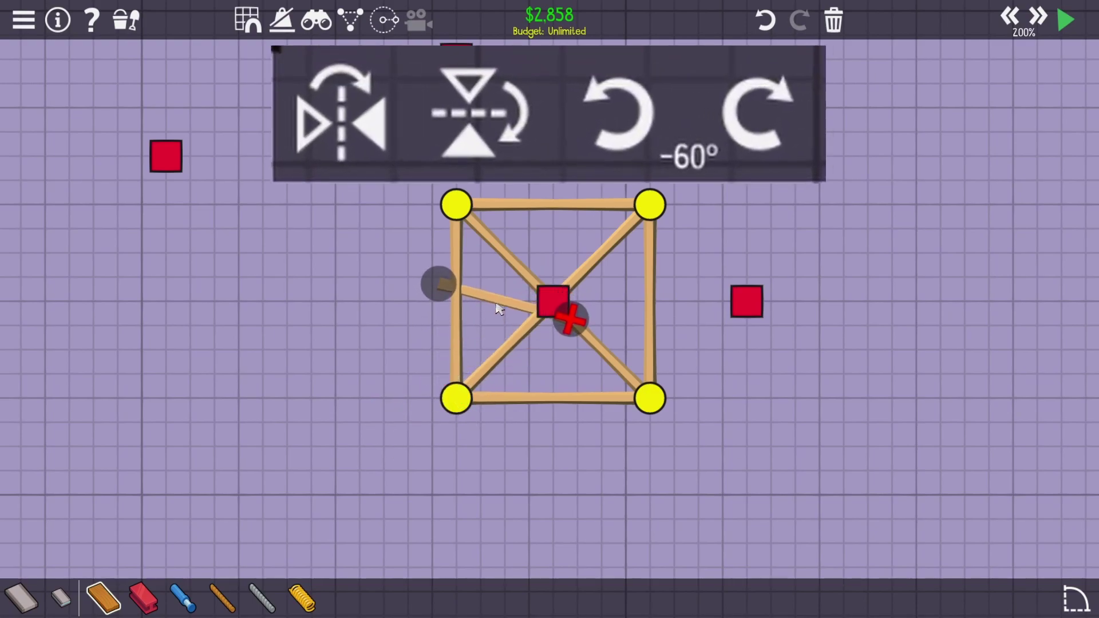
pyautogui.press('q')
pyautogui.press('q')
pyautogui.press('q')
pyautogui.press('q')
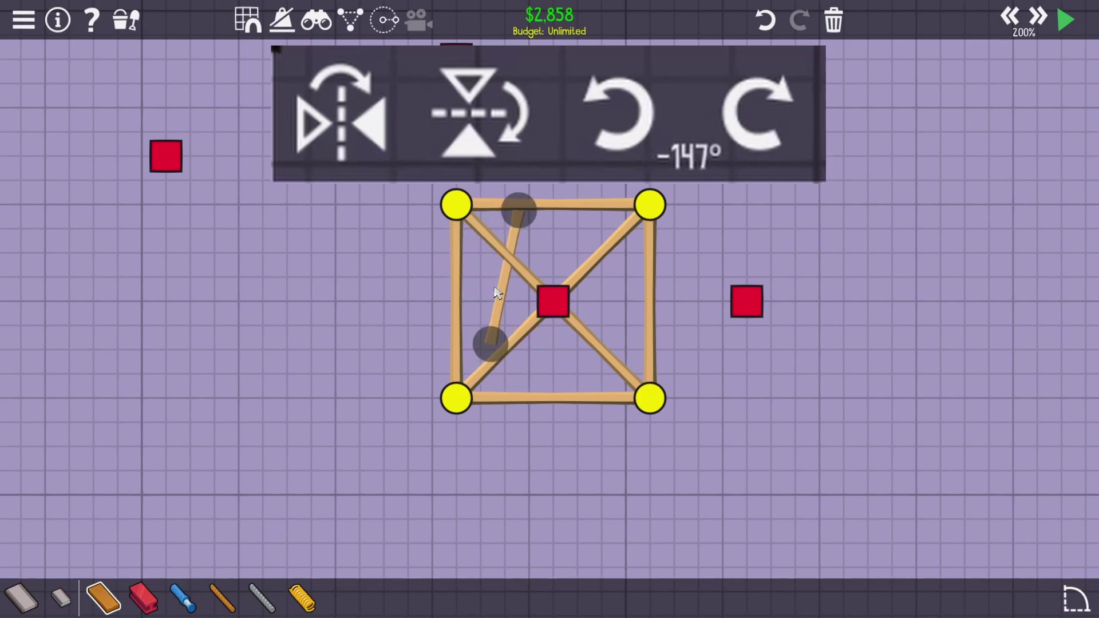
pyautogui.press('q')
pyautogui.press('q')
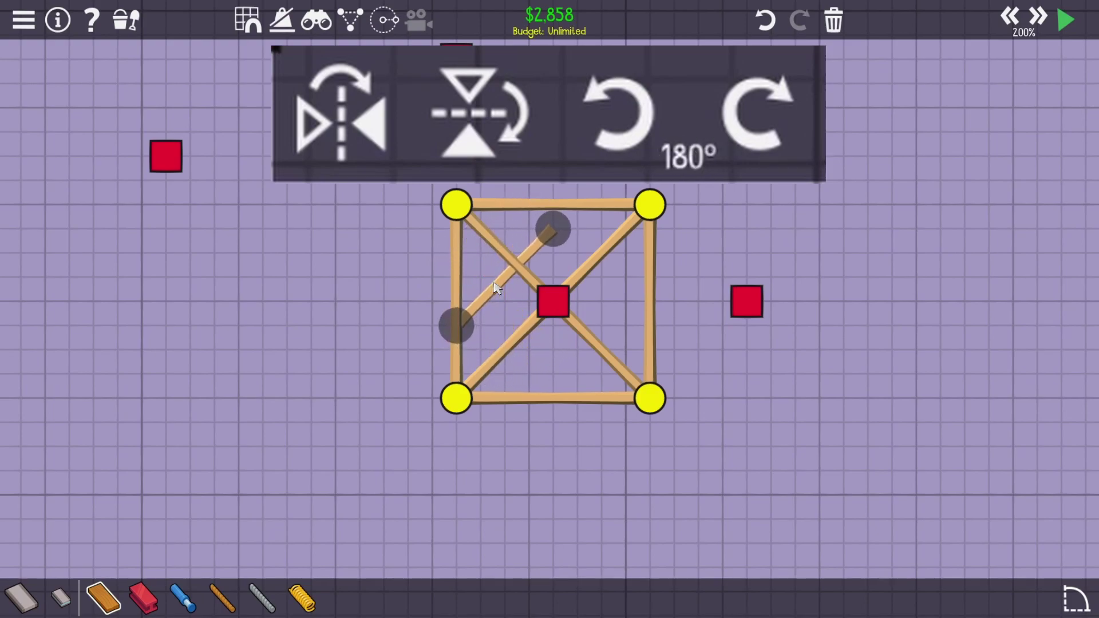
pyautogui.moveTo(496, 289); pyautogui.dragTo(601, 254)
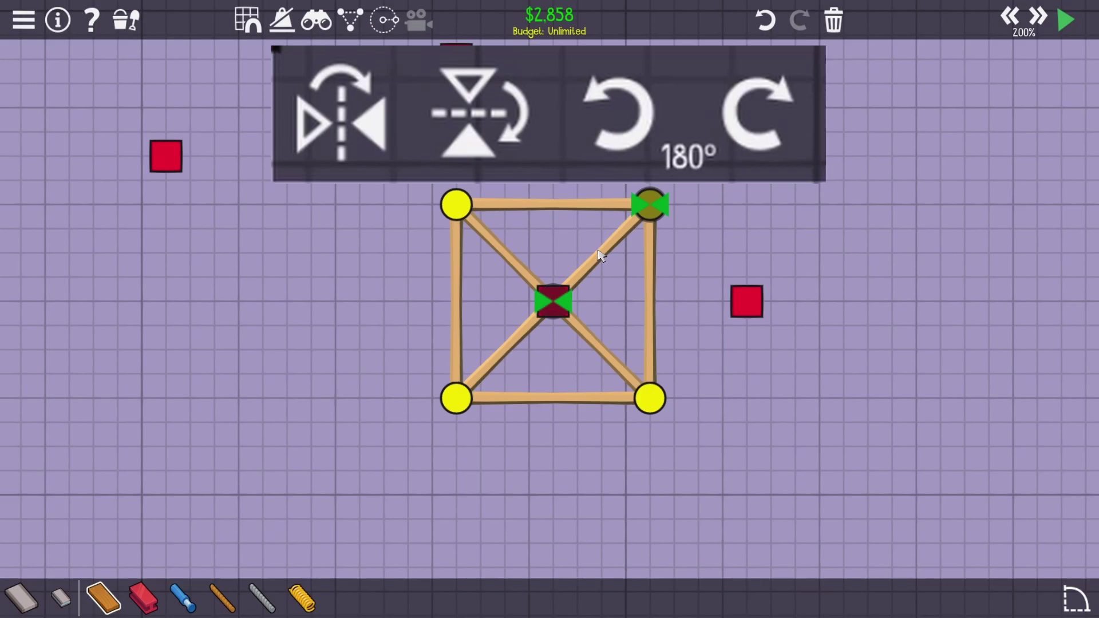
pyautogui.click(600, 254)
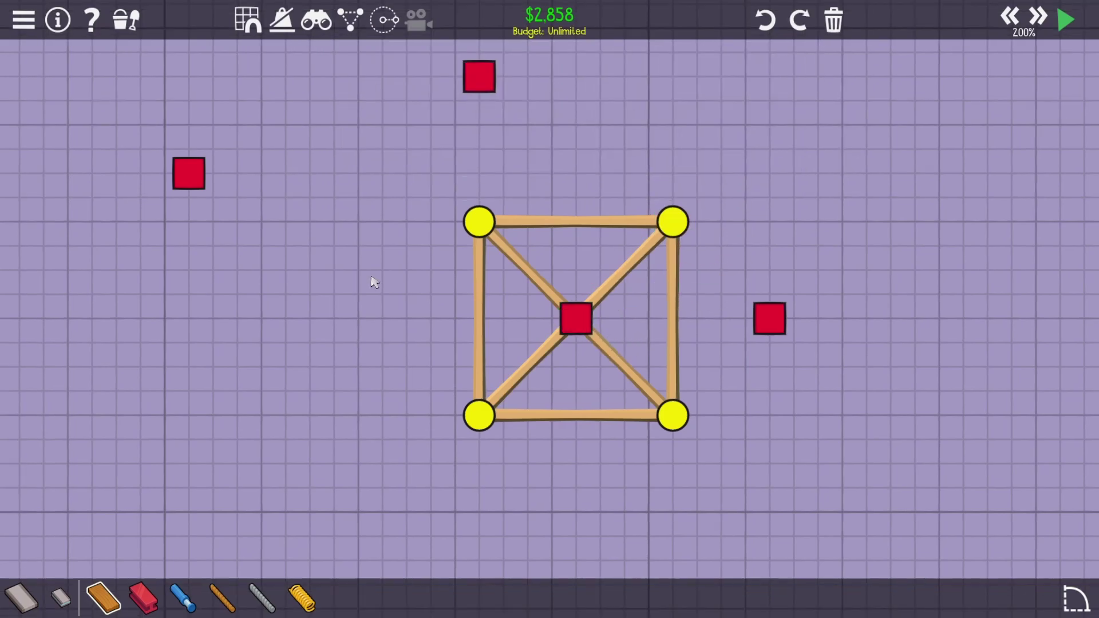
# Step: Add road members along the square's edges and lay the red deck member level beside the road
pyautogui.moveTo(479, 416)
pyautogui.mouseDown()
pyautogui.moveTo(479, 224)
pyautogui.moveTo(672, 223)
pyautogui.mouseUp()
pyautogui.doubleClick(479, 223)
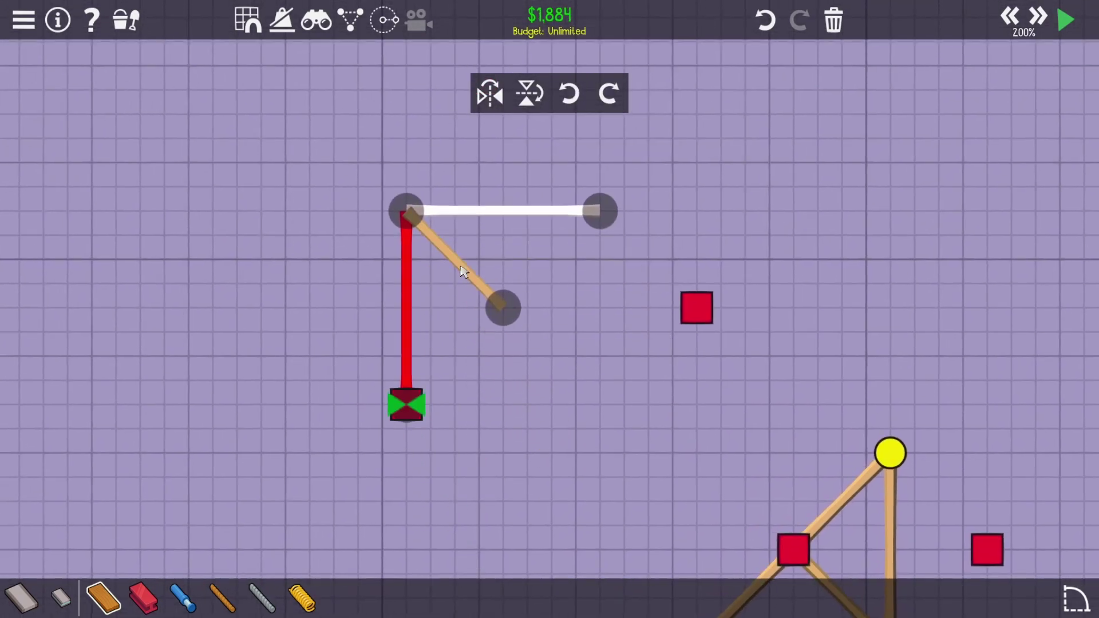
pyautogui.click(463, 268)
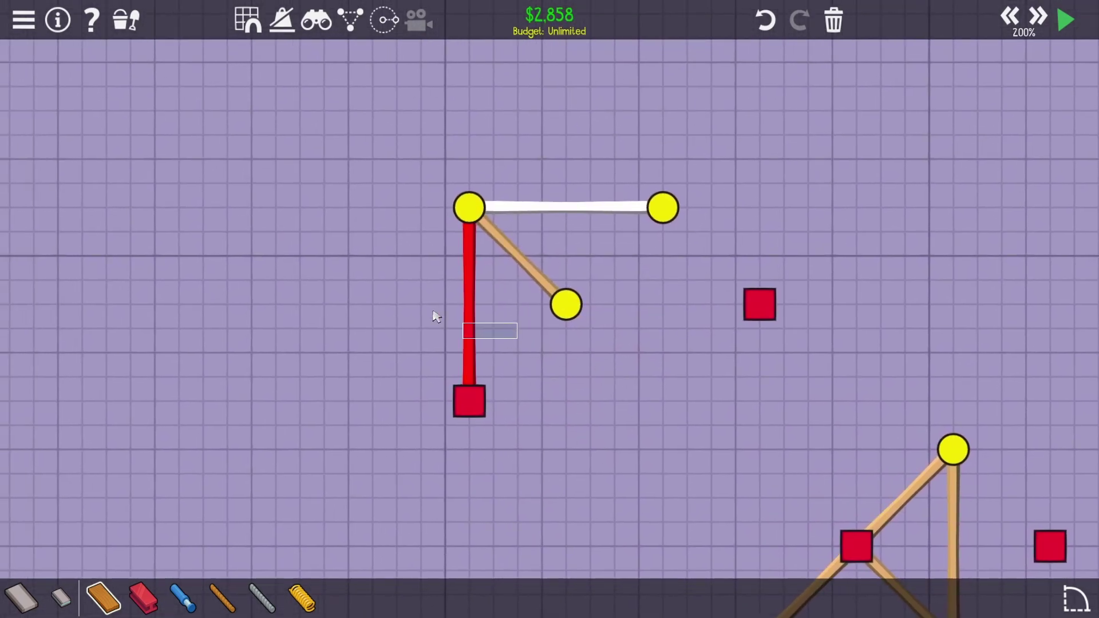
pyautogui.click(480, 326)
pyautogui.click(589, 94)
pyautogui.scroll(-5, 377, 257)
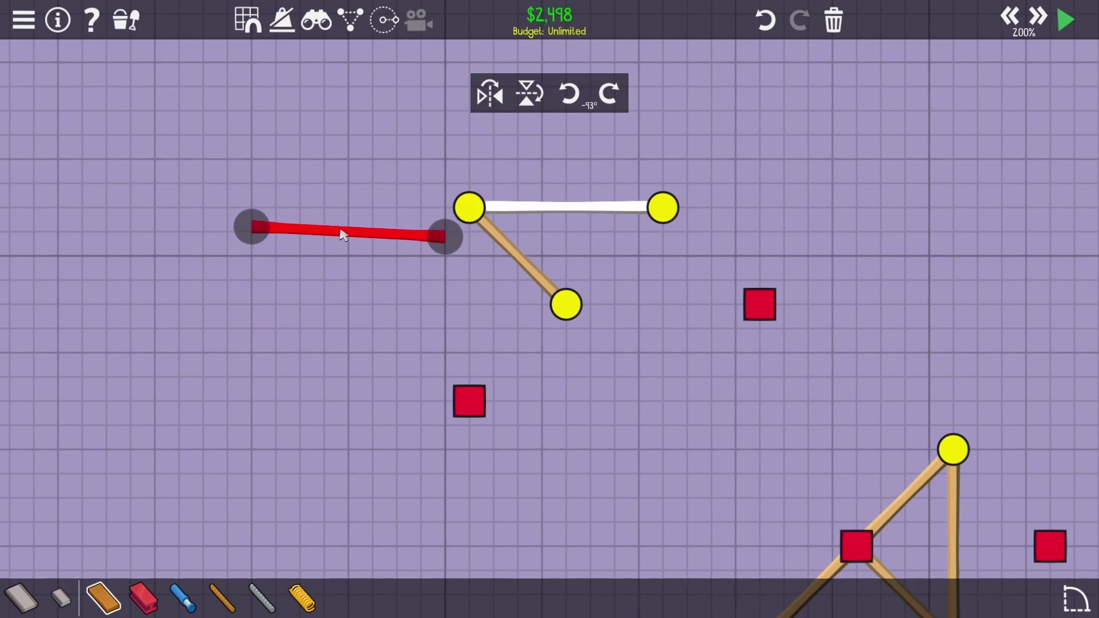
pyautogui.click(378, 206)
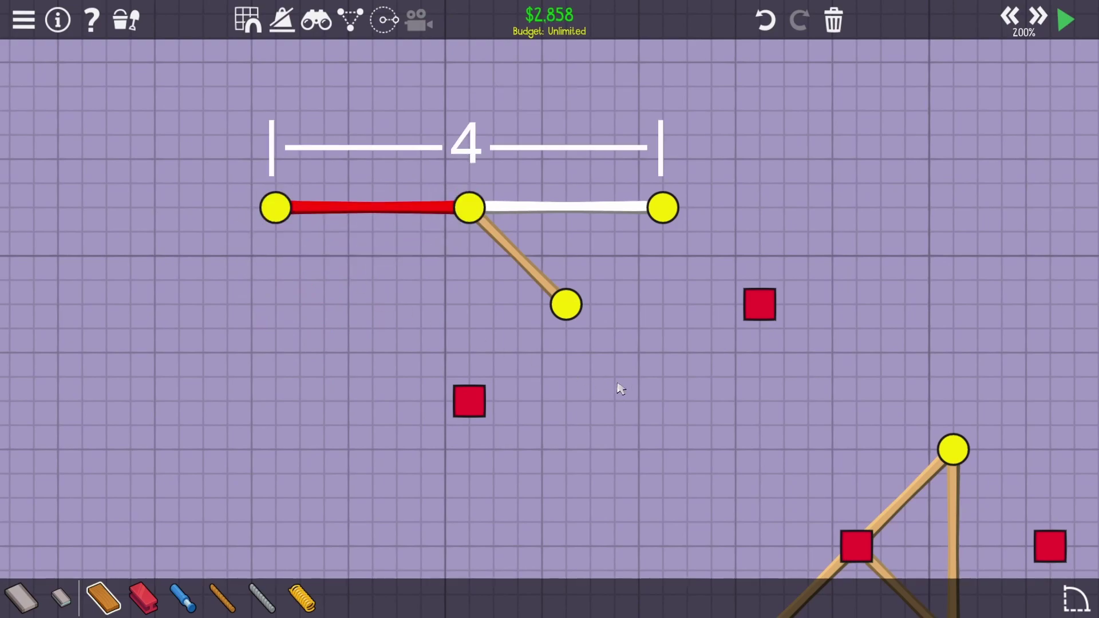
# Step: Copy a wooden diagonal to the lower anchor and add triangular wood bracing to the deck's left end
pyautogui.click(524, 258)
pyautogui.click(550, 93)
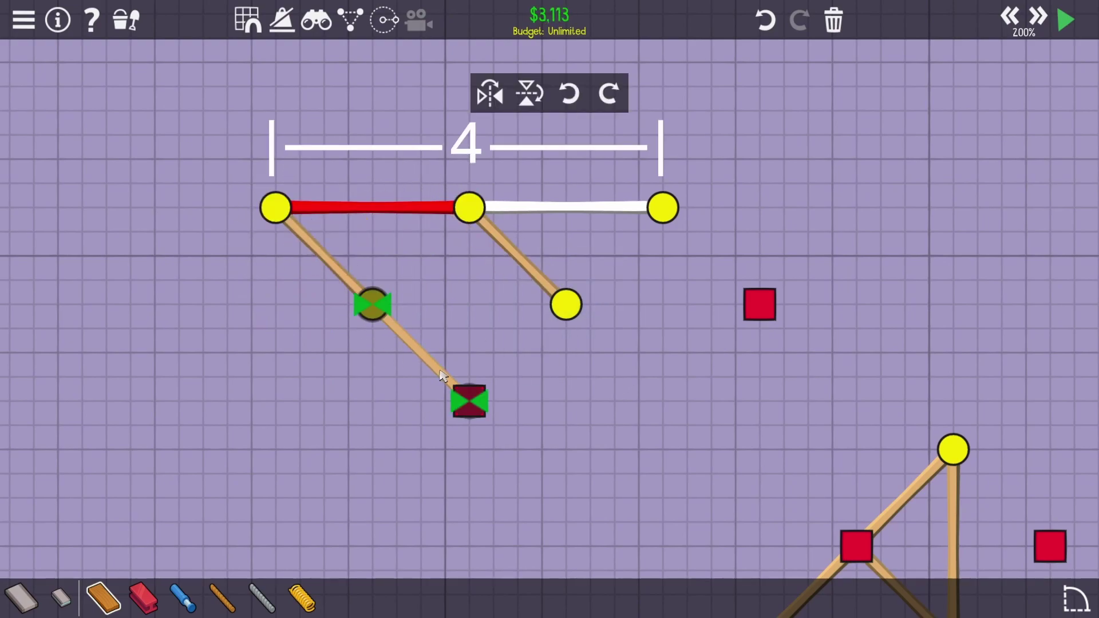
pyautogui.click(452, 388)
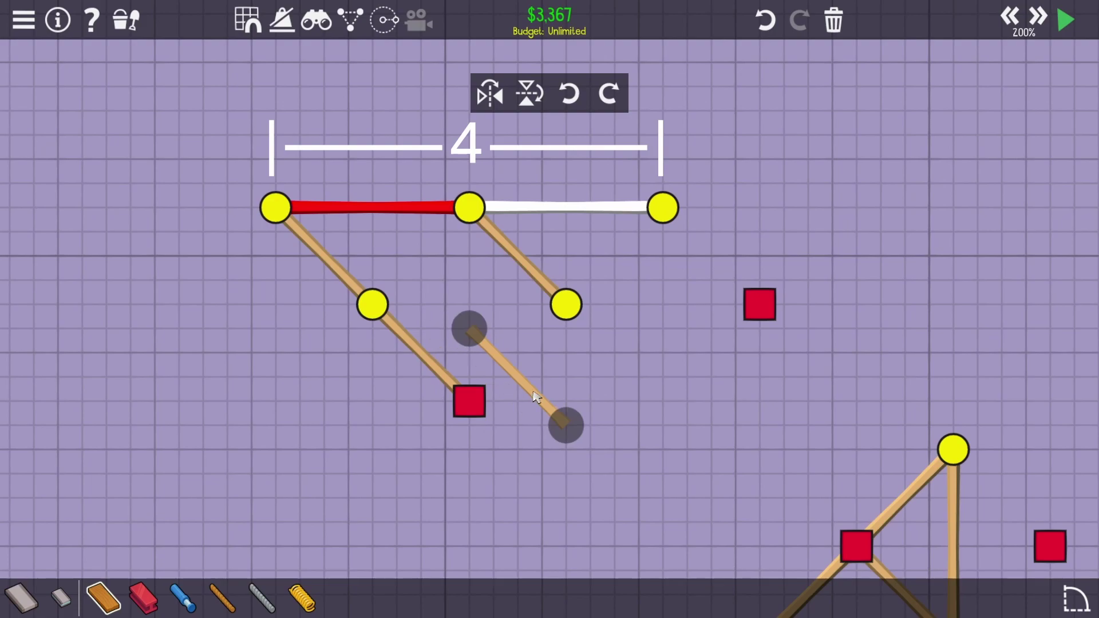
pyautogui.click(470, 412)
pyautogui.click(348, 330)
pyautogui.click(277, 210)
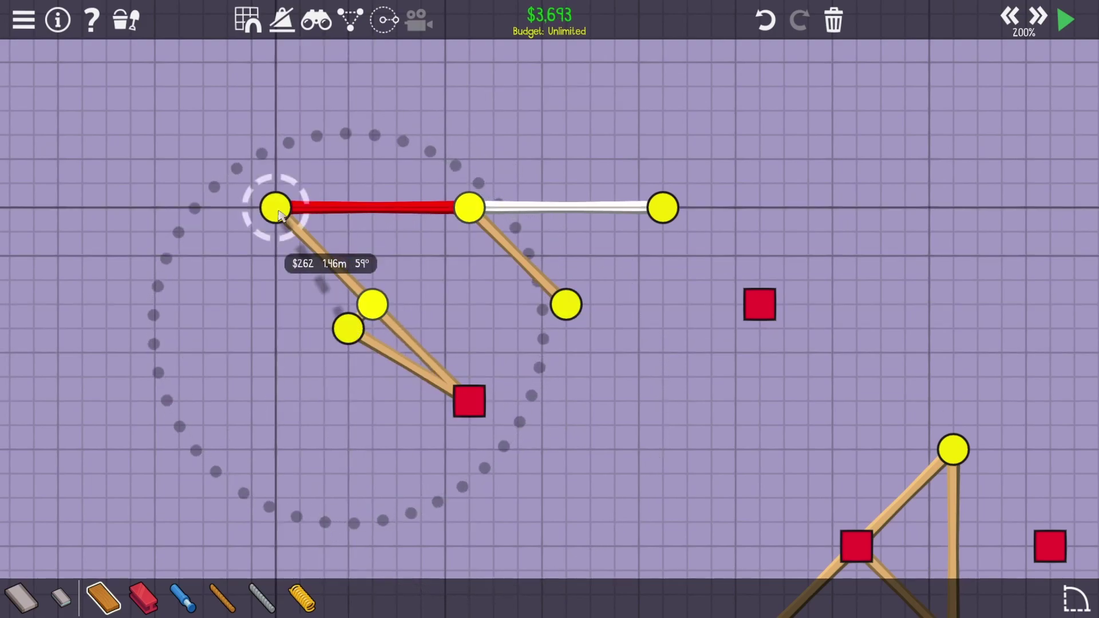
pyautogui.click(322, 353)
pyautogui.click(348, 330)
pyautogui.click(372, 305)
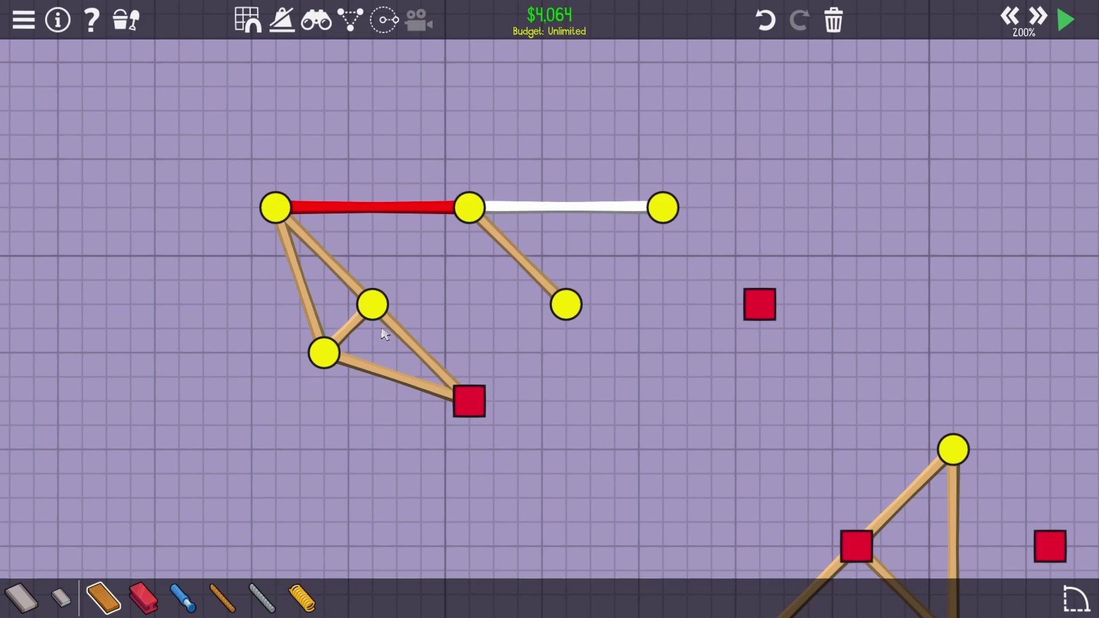
# Step: Add a hydraulic piston from the triangle's inner joint to the right anchor
pyautogui.press('4')
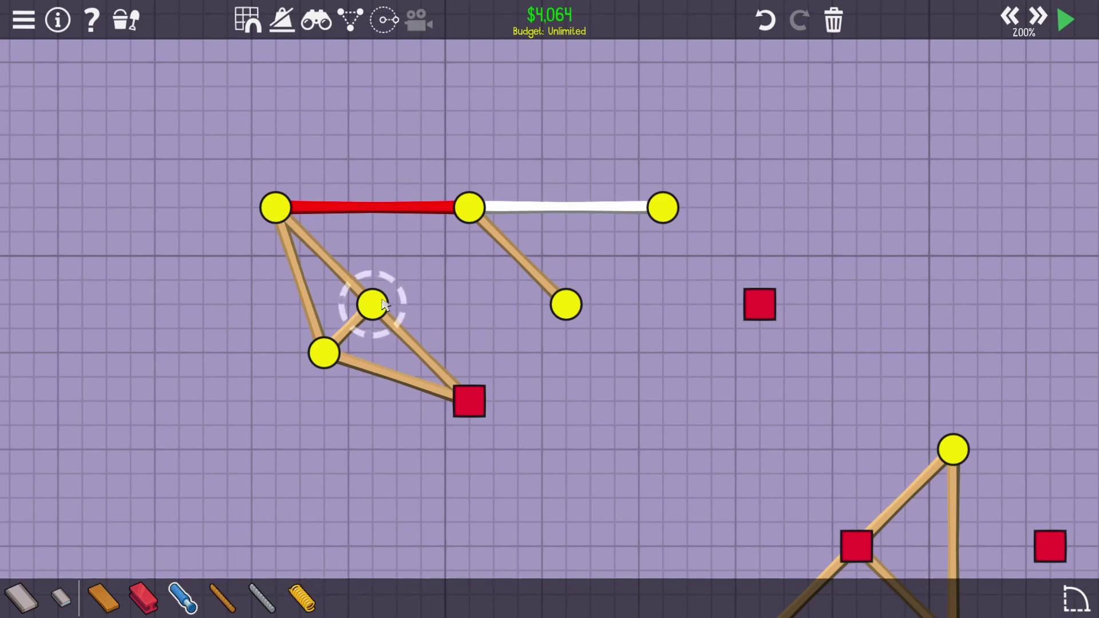
pyautogui.click(372, 305)
pyautogui.click(759, 305)
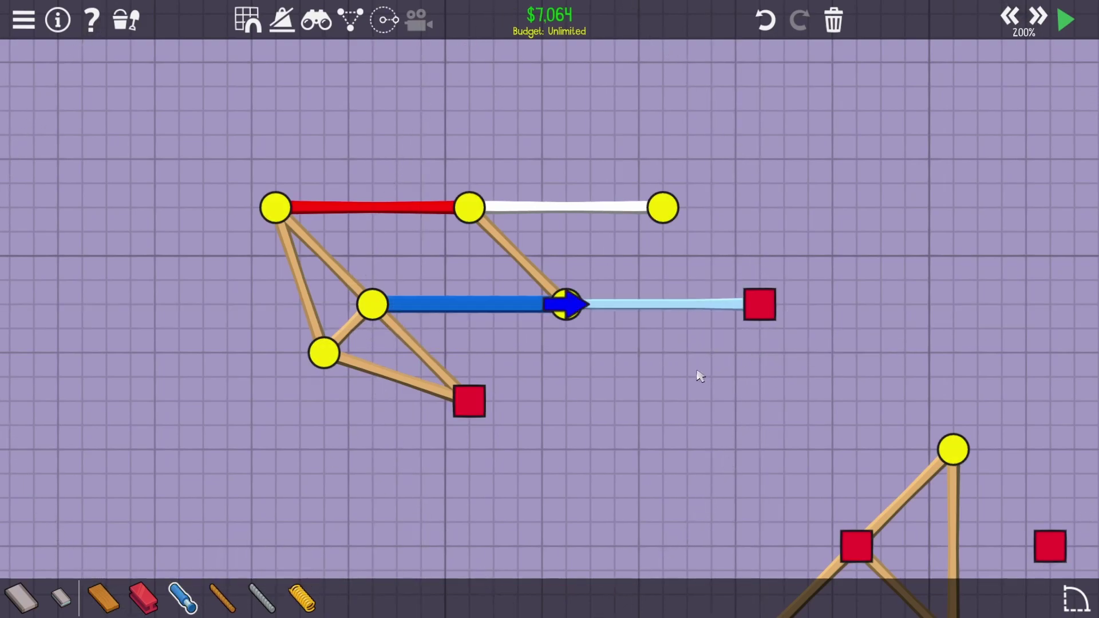
pyautogui.moveTo(226, 167); pyautogui.dragTo(369, 241)
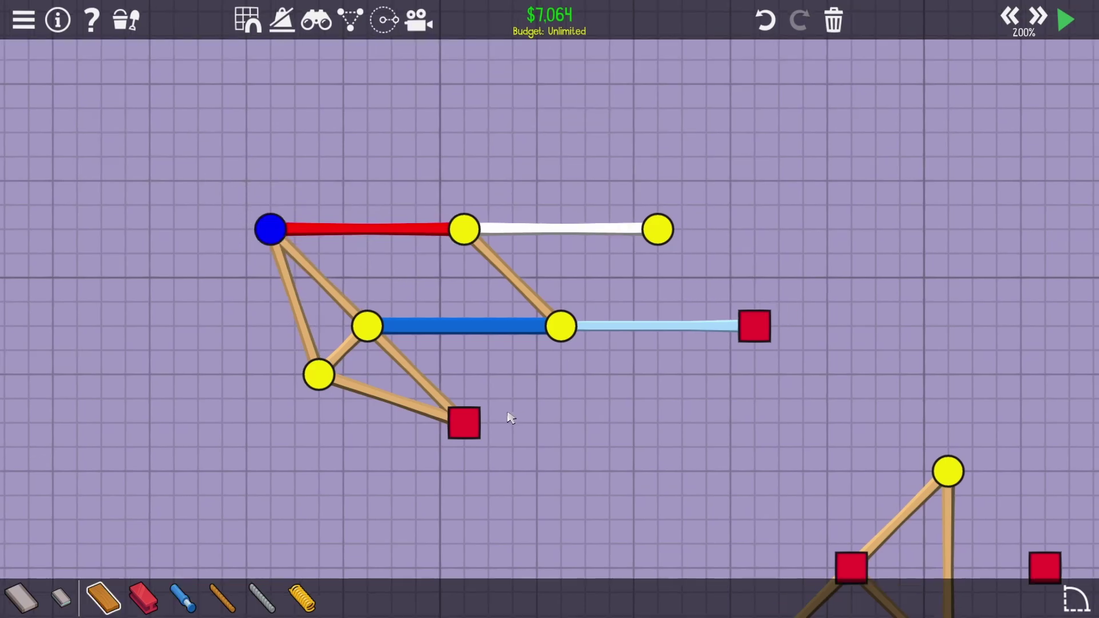
# Step: Draw a steel arm from the lower anchor to the right anchor, then test-run the linkage
pyautogui.press('2')
pyautogui.click(753, 326)
pyautogui.click(657, 279)
pyautogui.click(463, 421)
pyautogui.click(753, 327)
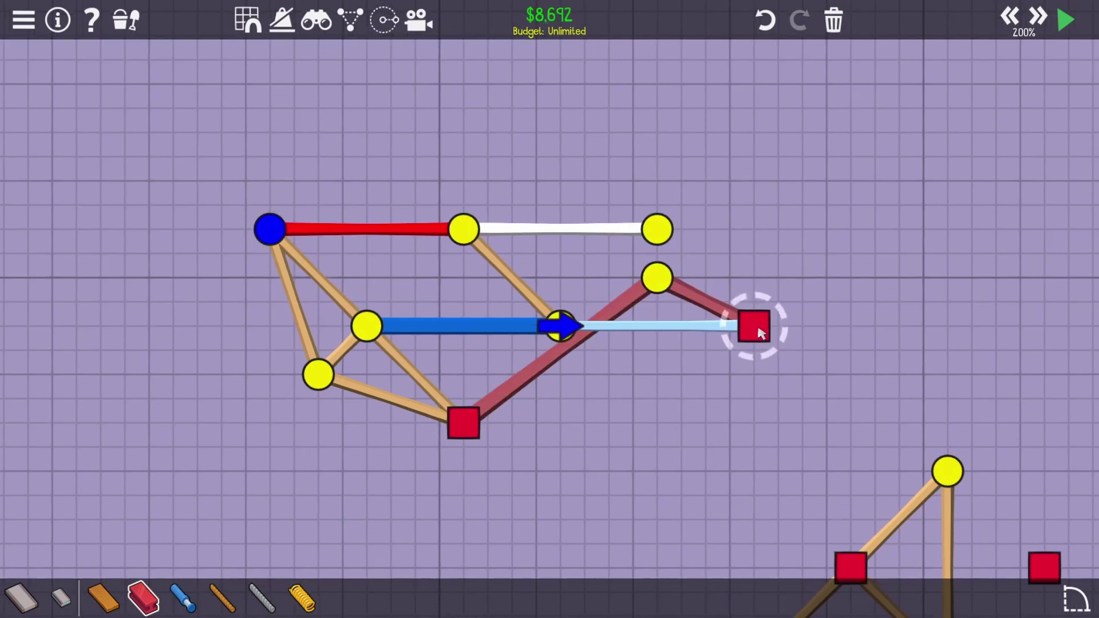
pyautogui.press('space')
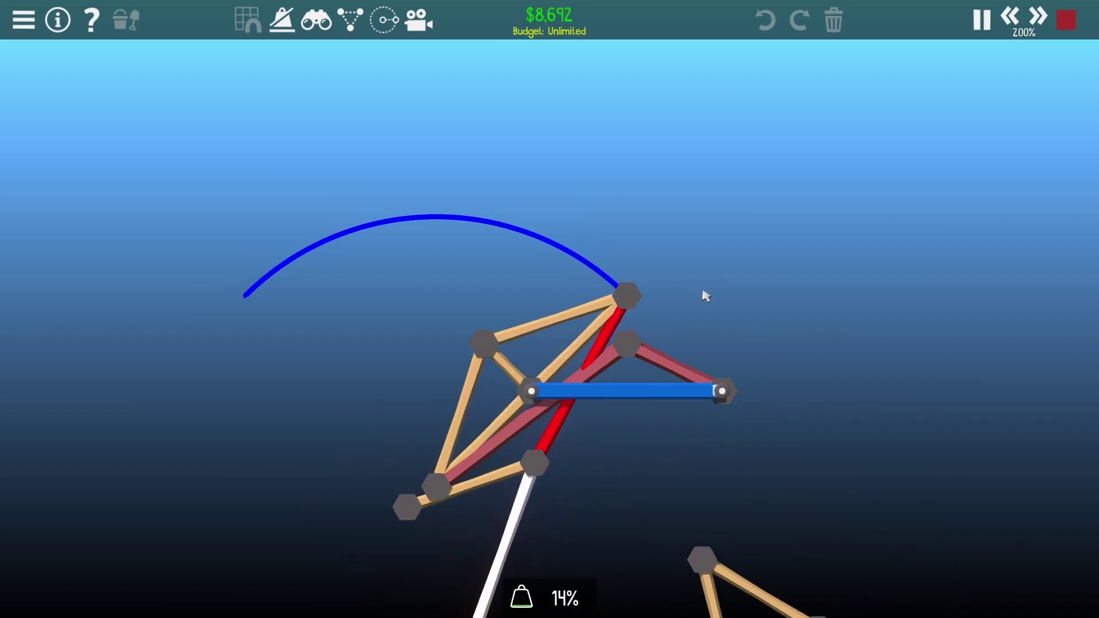
pyautogui.press('space')
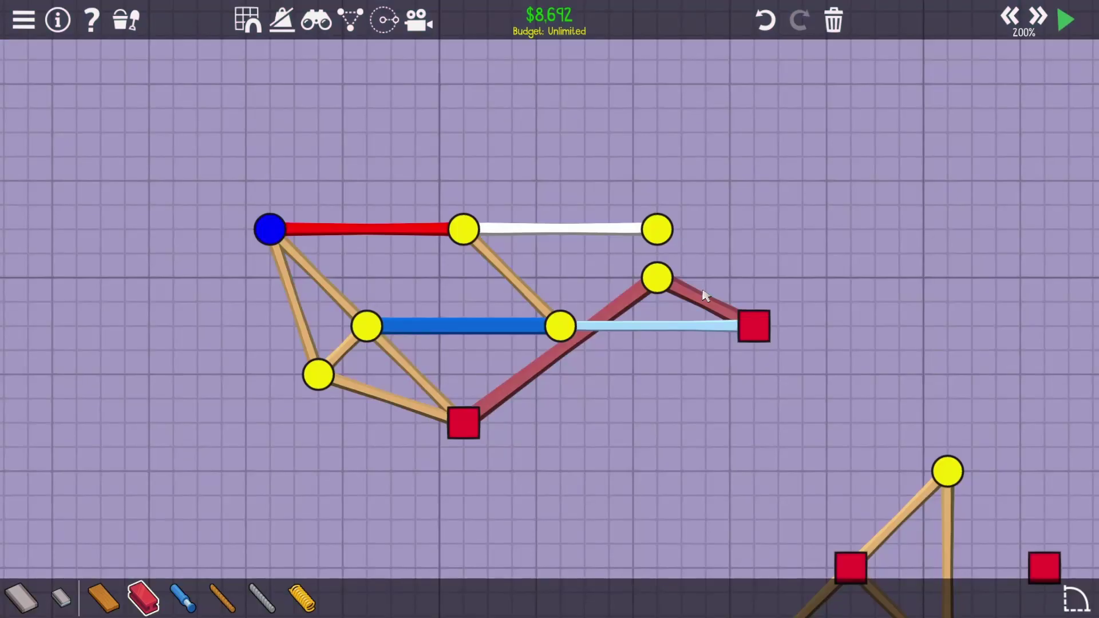
# Step: Remove the extra joint and move the whole linkage onto the new anchor points
pyautogui.moveTo(700, 307); pyautogui.dragTo(631, 271)
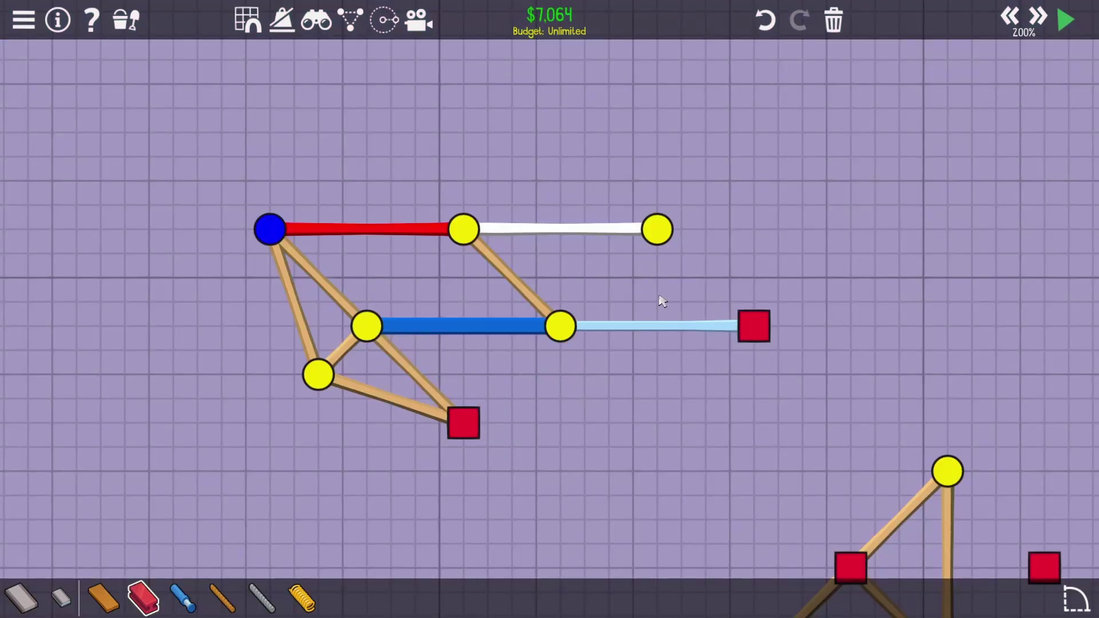
pyautogui.moveTo(786, 444); pyautogui.dragTo(230, 140)
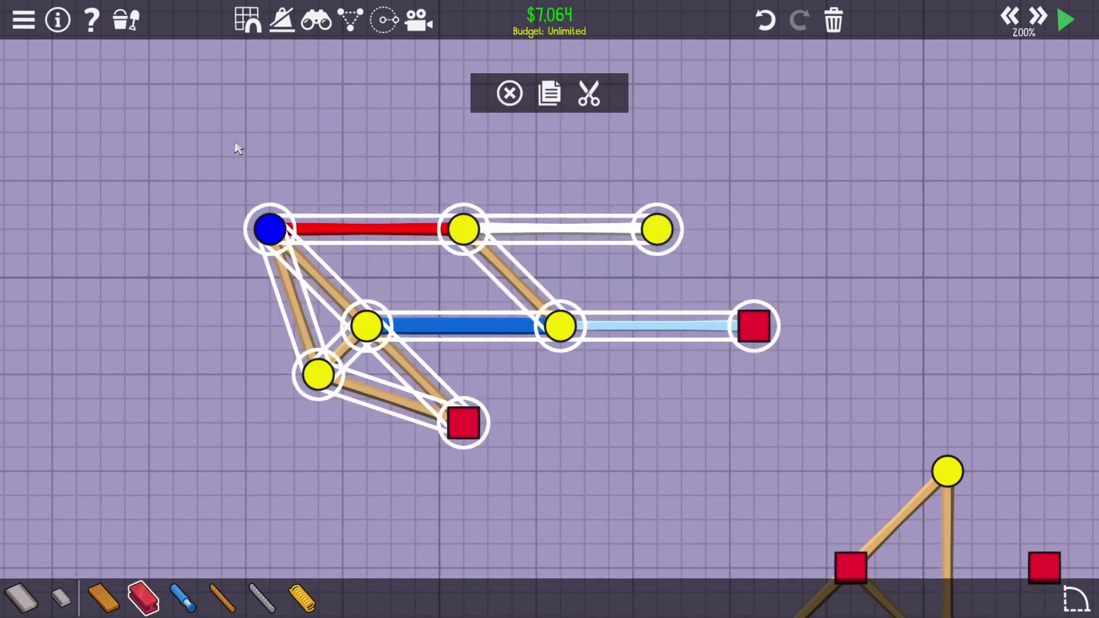
pyautogui.click(589, 93)
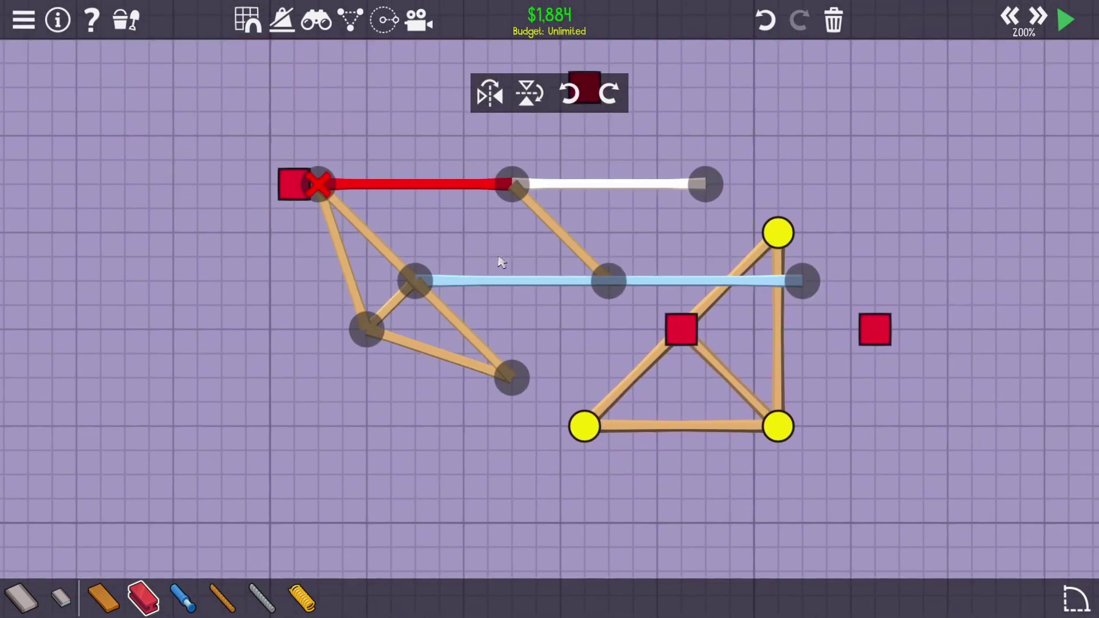
pyautogui.click(564, 312)
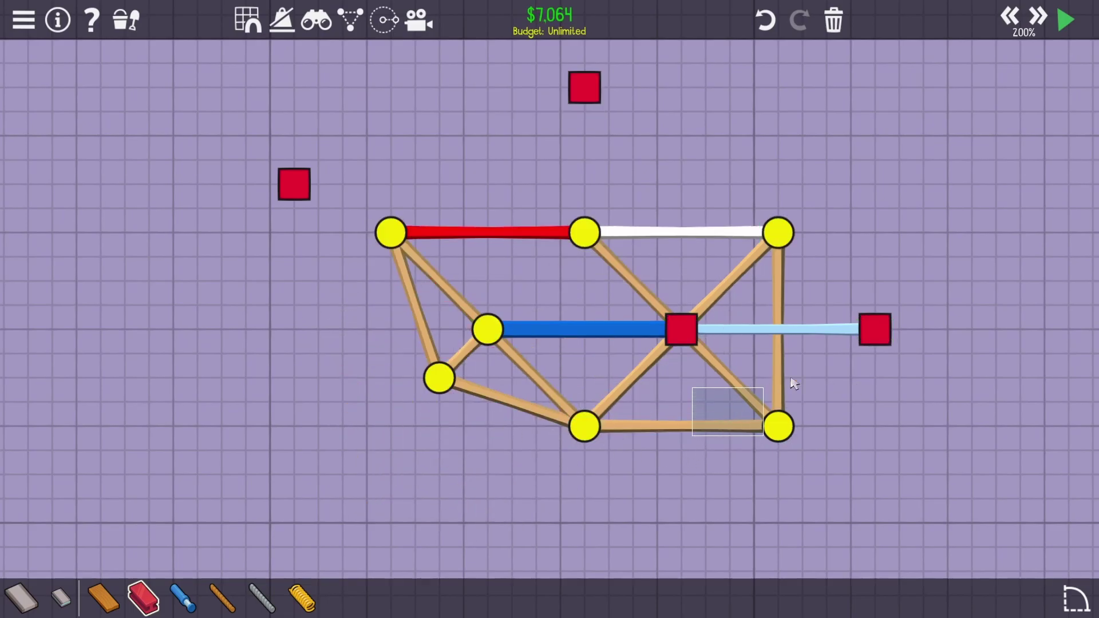
# Step: Replace the bottom-right joint with a diagonal member to the right anchor, then start a test run
pyautogui.press('Delete')
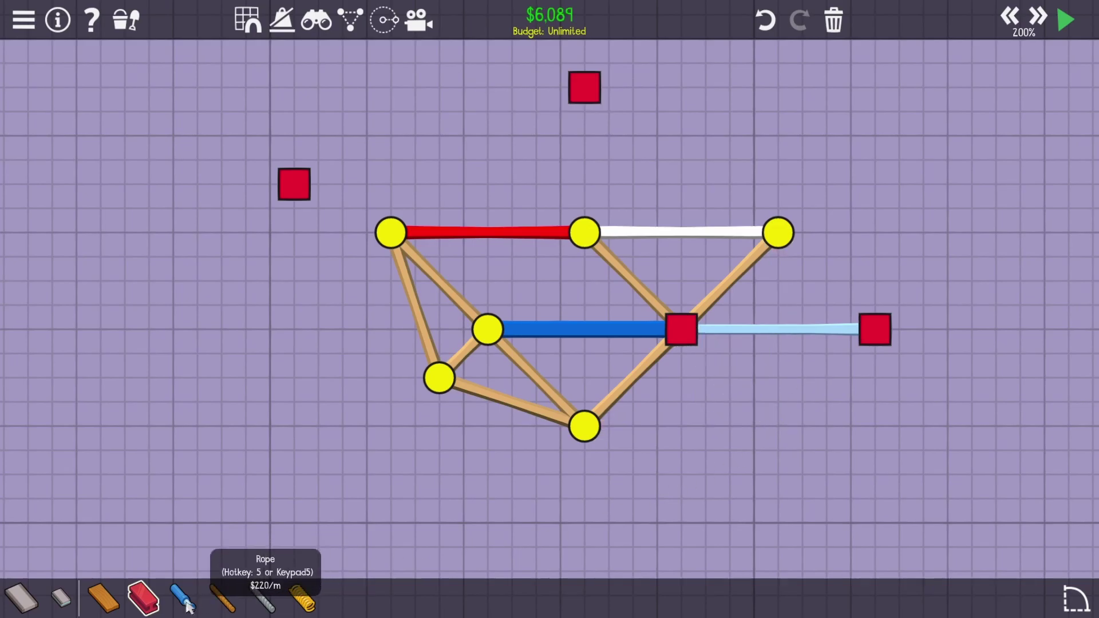
pyautogui.moveTo(585, 427); pyautogui.dragTo(875, 329)
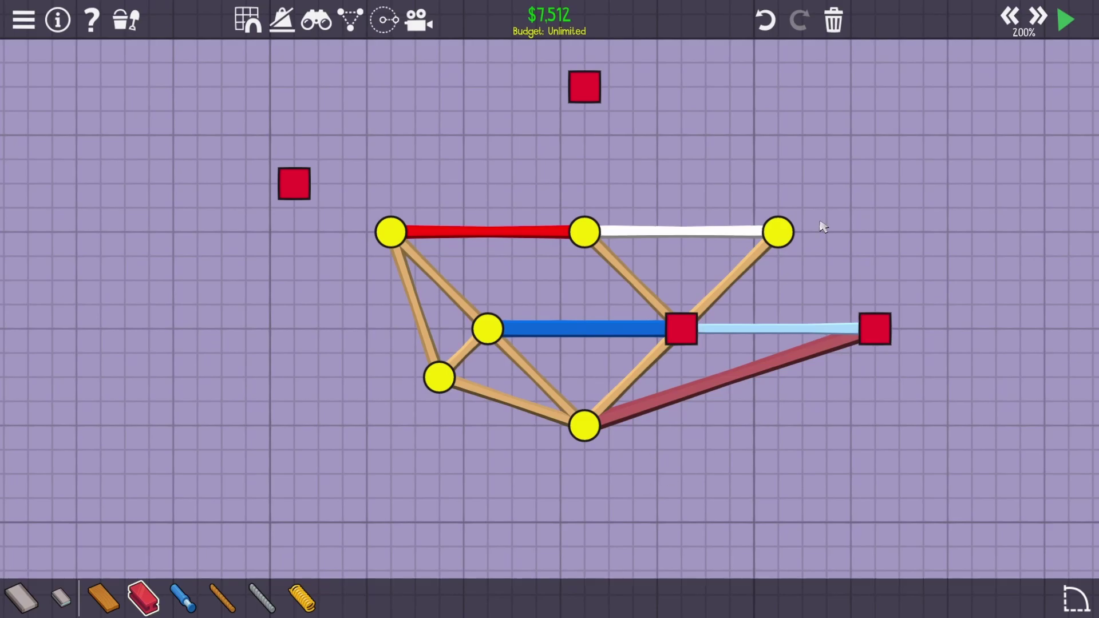
pyautogui.moveTo(795, 241); pyautogui.dragTo(755, 206)
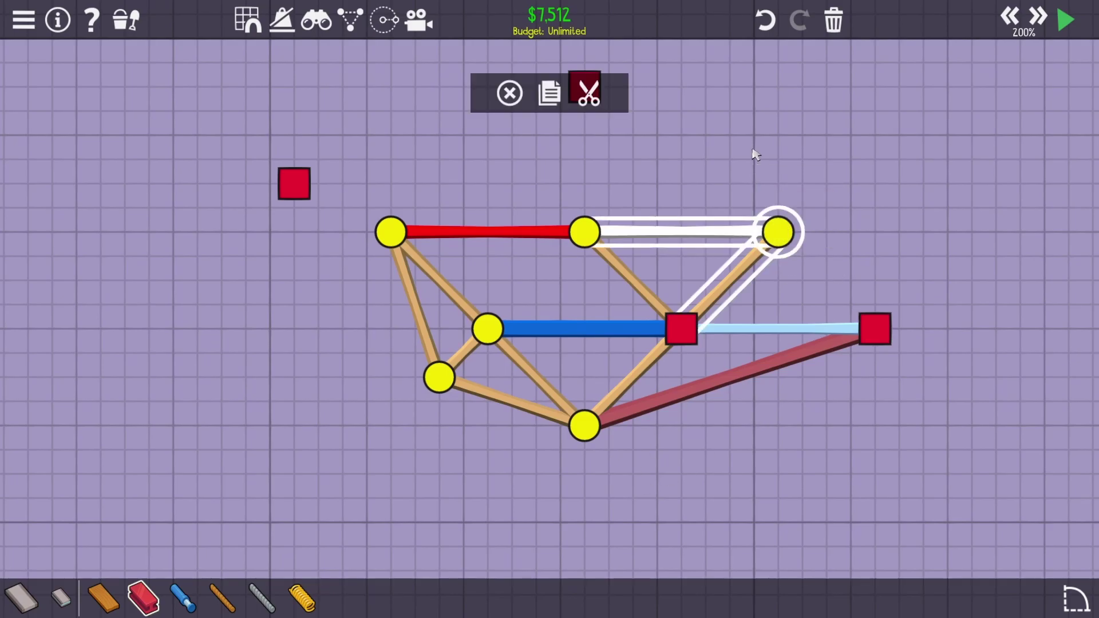
pyautogui.press('space')
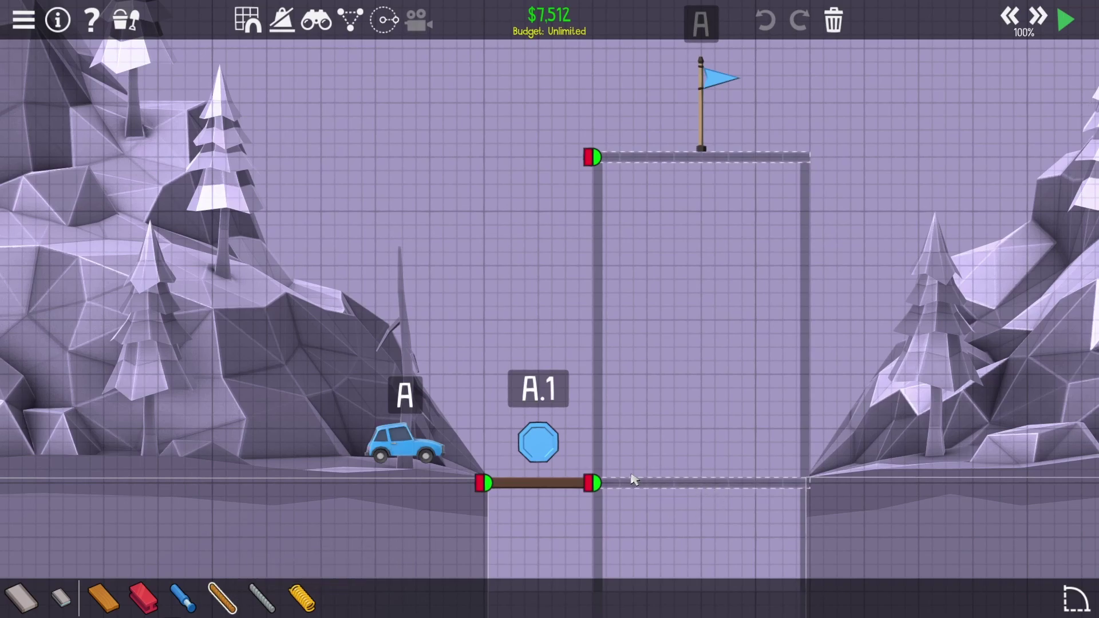
# Step: Place two vertical hydraulic pistons rising from the left and right anchors
pyautogui.click(594, 484)
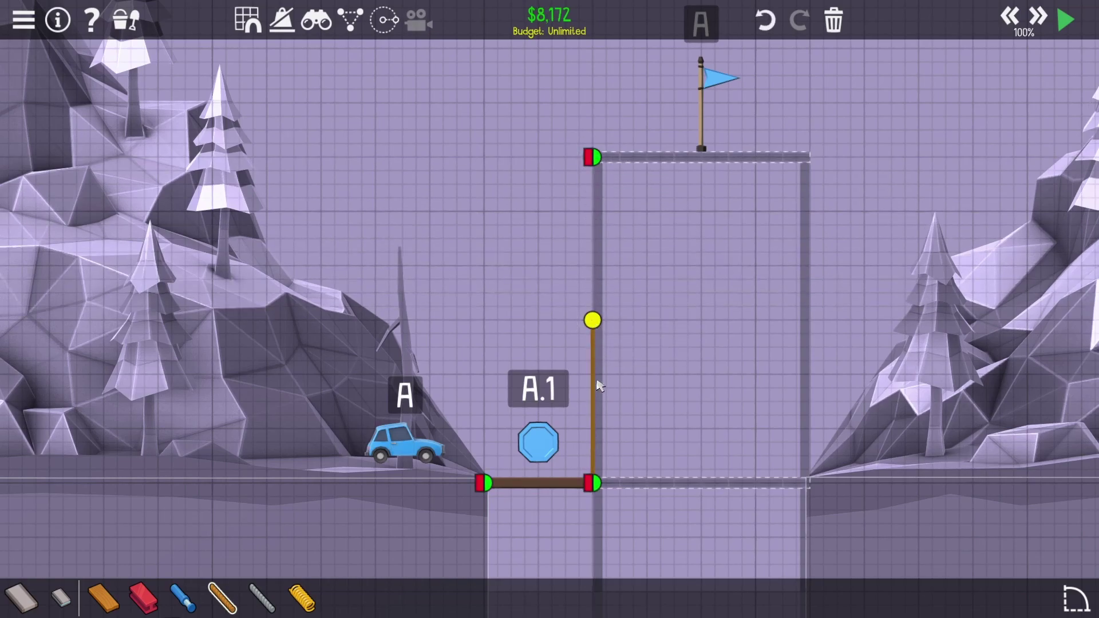
pyautogui.press('4')
pyautogui.click(592, 484)
pyautogui.click(592, 321)
pyautogui.click(484, 321)
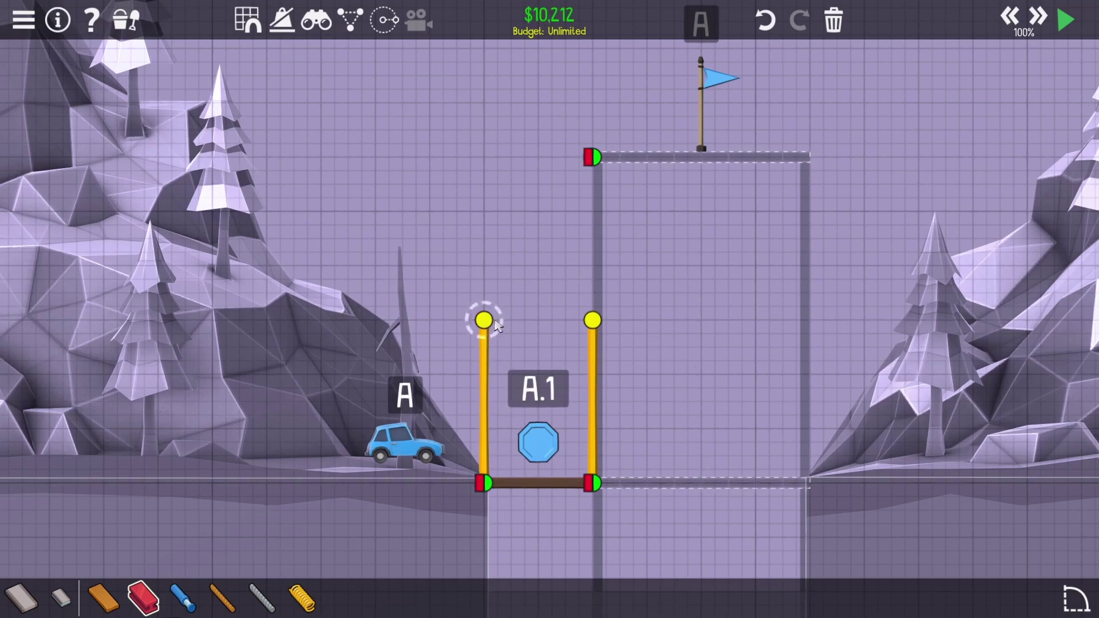
pyautogui.click(483, 484)
pyautogui.press('1')
pyautogui.click(593, 323)
# Step: Draw angled links down to the right anchor and mirror-copy them onto the left side
pyautogui.click(550, 443)
pyautogui.press('3')
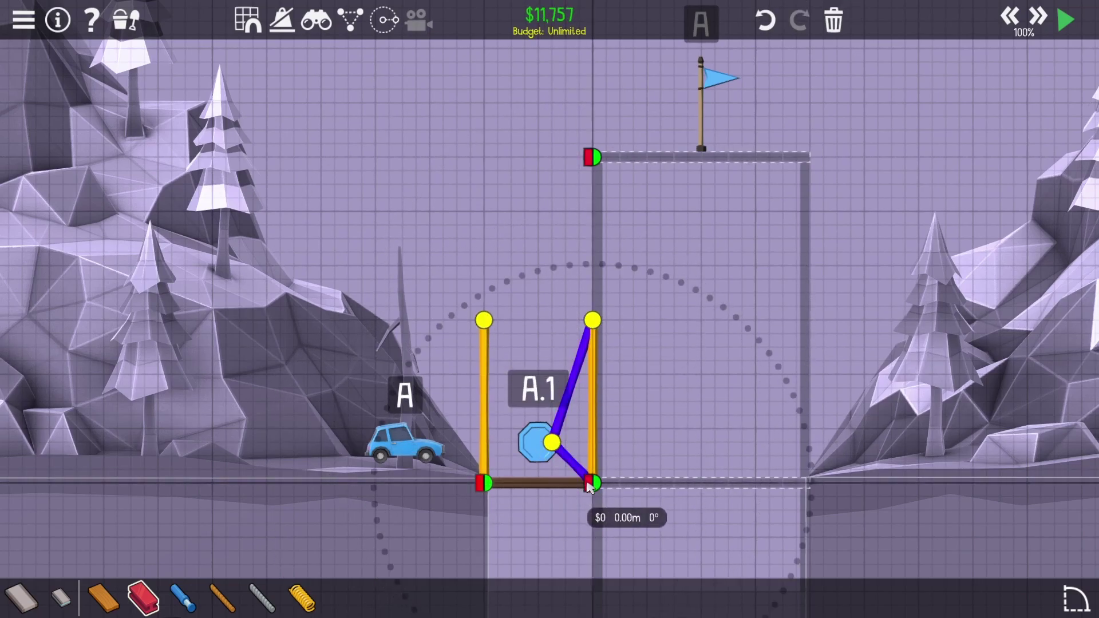
pyautogui.click(593, 483)
pyautogui.moveTo(515, 326); pyautogui.dragTo(601, 490)
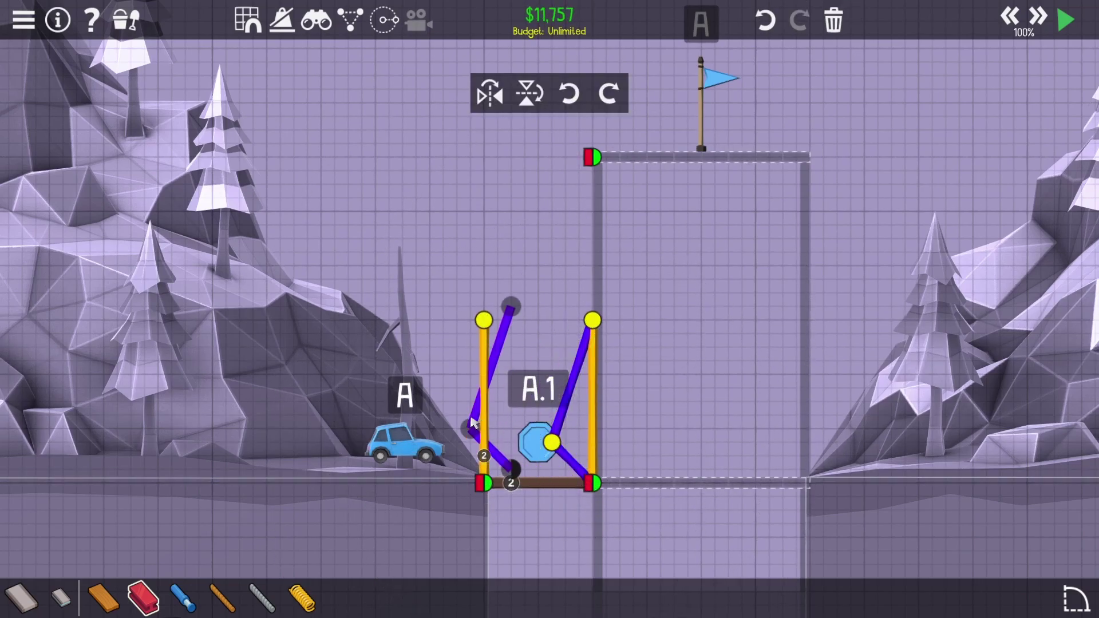
pyautogui.hotkey('ctrl', 'c')
pyautogui.hotkey('ctrl', 'v')
pyautogui.click(470, 405)
# Step: Add the green deck, join the hydraulic tops, and brace up to the upper ledge anchor
pyautogui.click(443, 444)
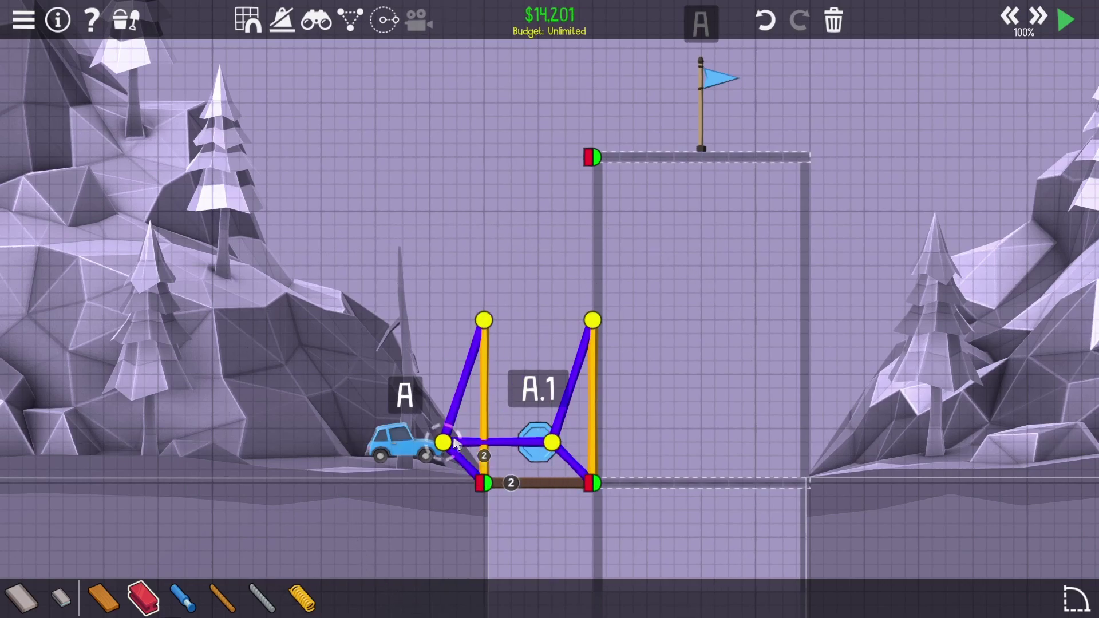
pyautogui.click(550, 443)
pyautogui.click(593, 321)
pyautogui.click(483, 322)
pyautogui.click(592, 157)
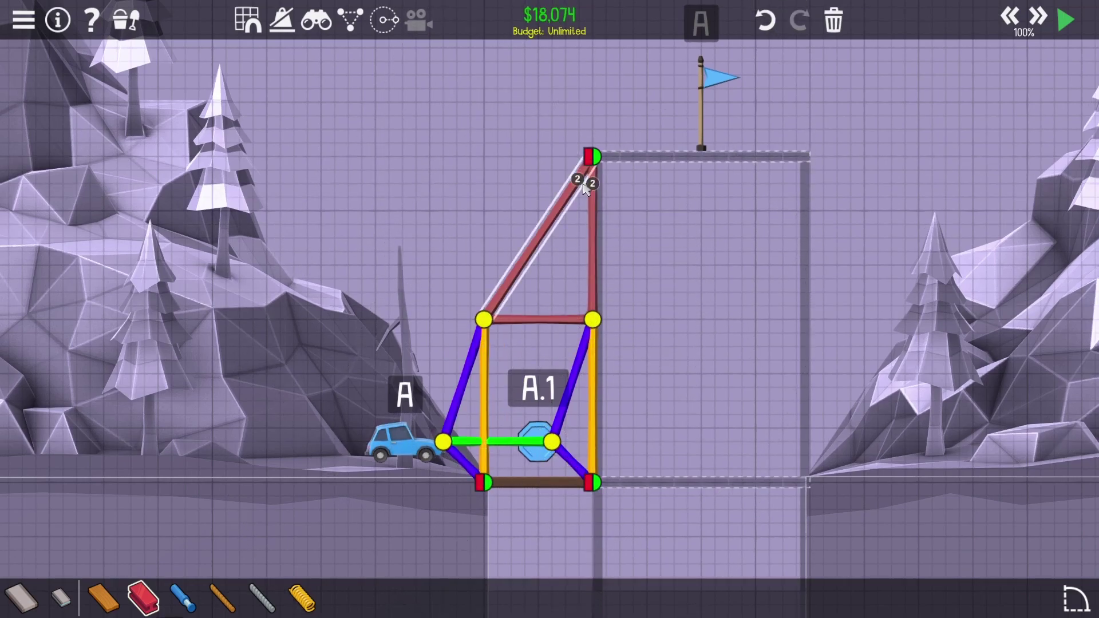
pyautogui.click(483, 321)
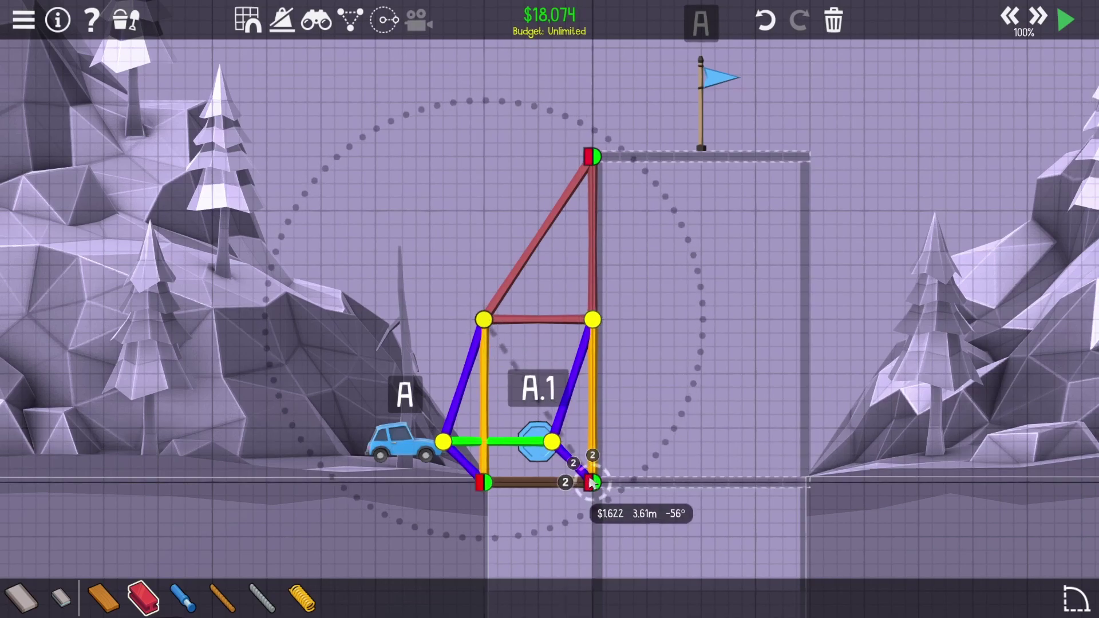
pyautogui.click(593, 483)
# Step: Add a bent member pair beside the right hydraulic and duplicate it alongside
pyautogui.click(593, 321)
pyautogui.click(620, 400)
pyautogui.click(593, 483)
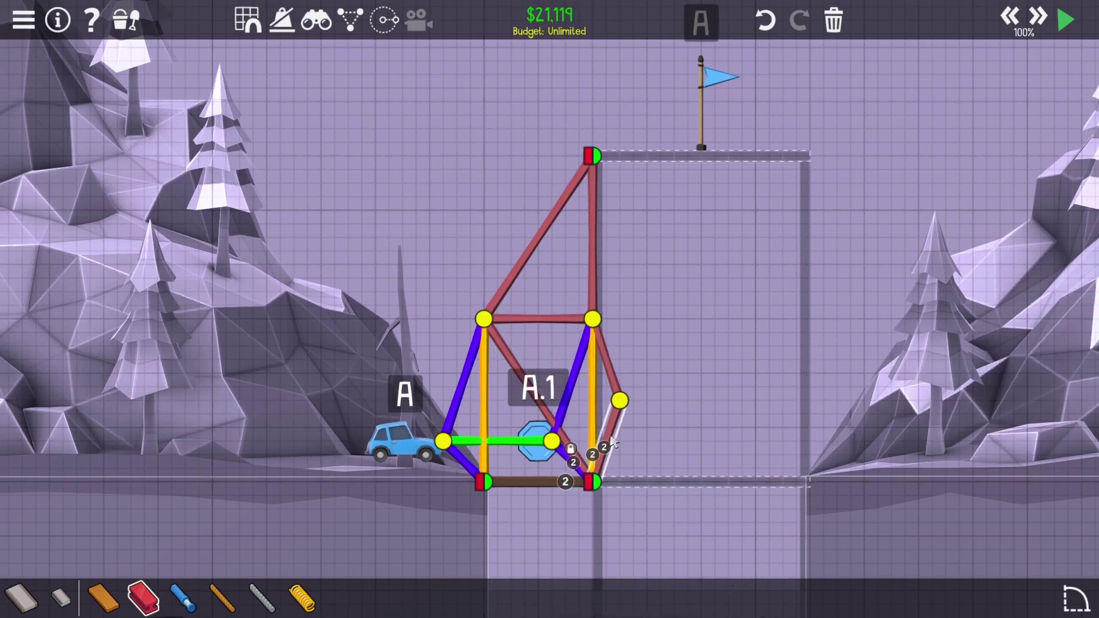
pyautogui.click(621, 401)
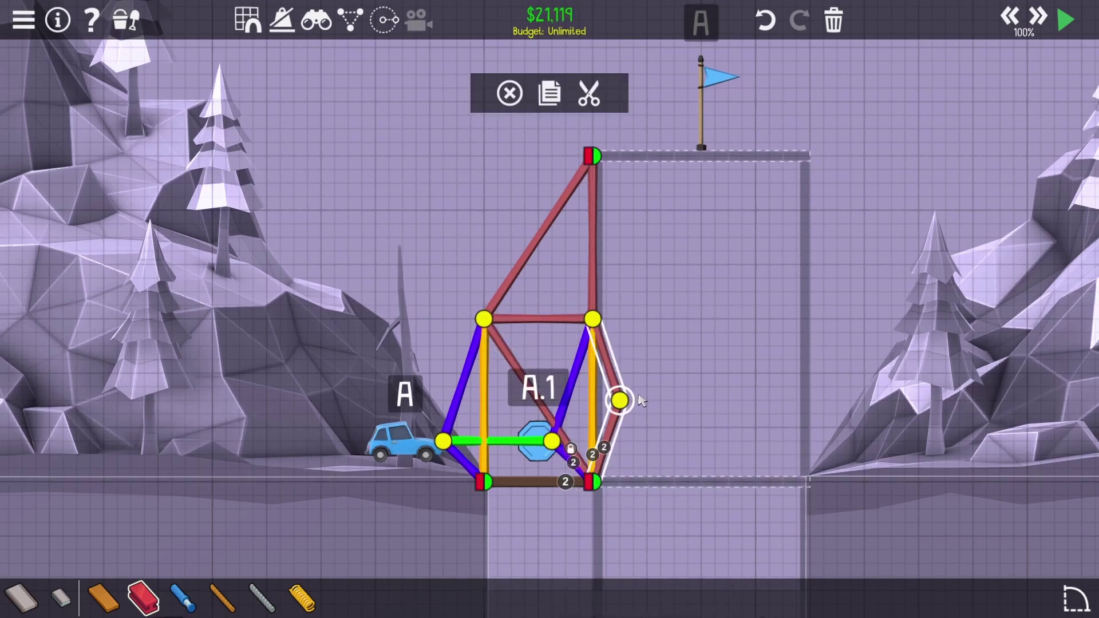
pyautogui.click(584, 411)
pyautogui.scroll(2, 585, 410)
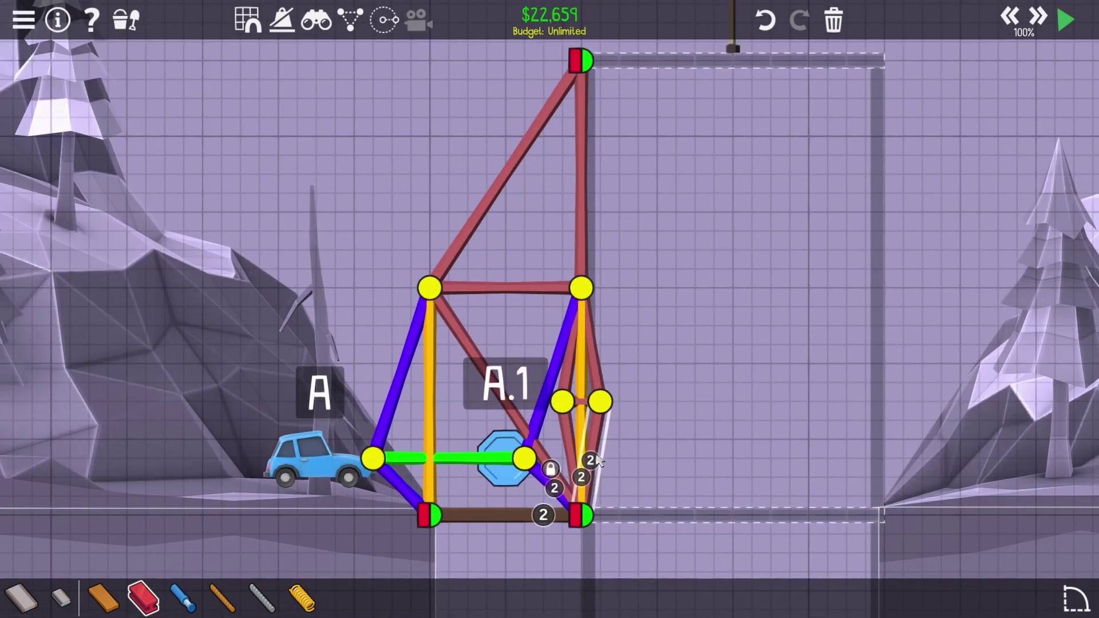
pyautogui.scroll(-2, 567, 471)
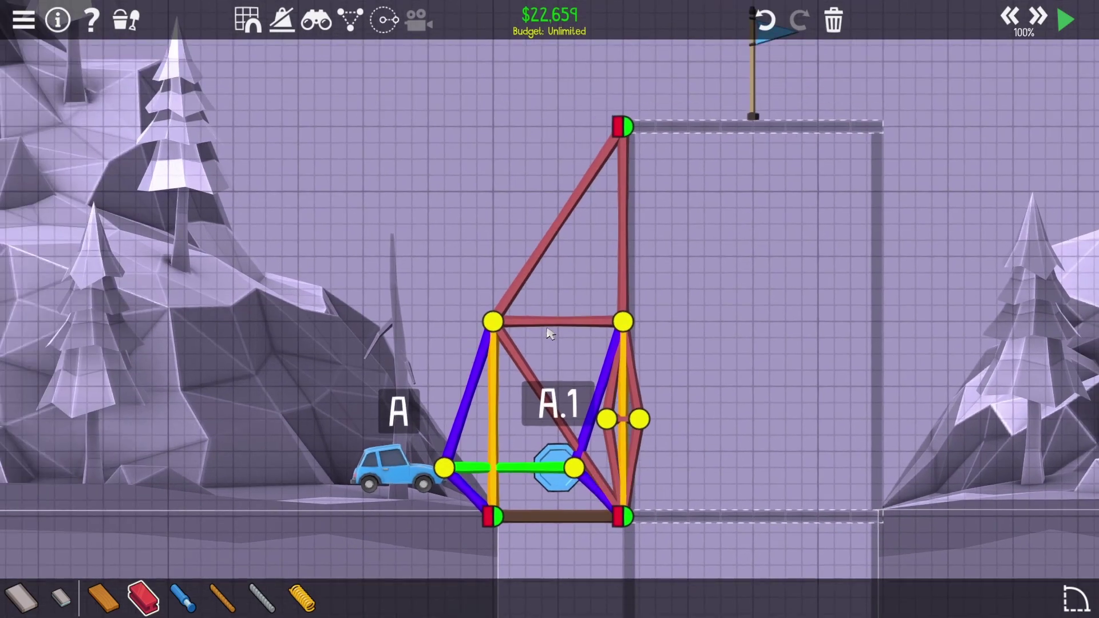
# Step: Build a cross-braced square frame above the left hydraulic
pyautogui.click(494, 321)
pyautogui.click(362, 321)
pyautogui.click(362, 190)
pyautogui.click(493, 191)
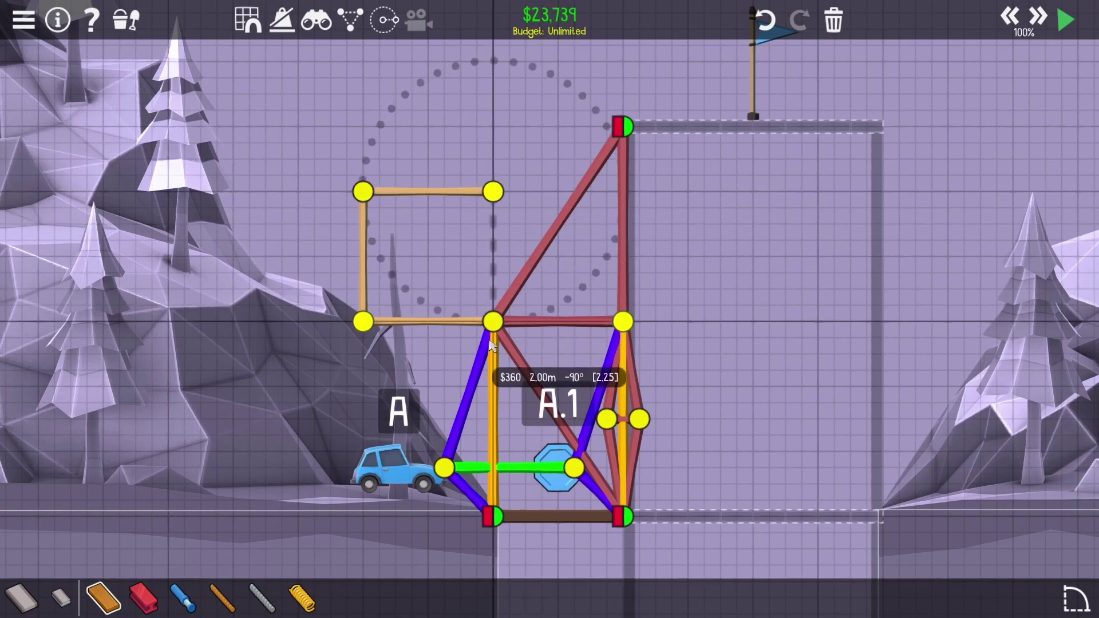
pyautogui.click(492, 321)
pyautogui.click(426, 255)
pyautogui.click(362, 321)
pyautogui.click(427, 256)
pyautogui.click(362, 191)
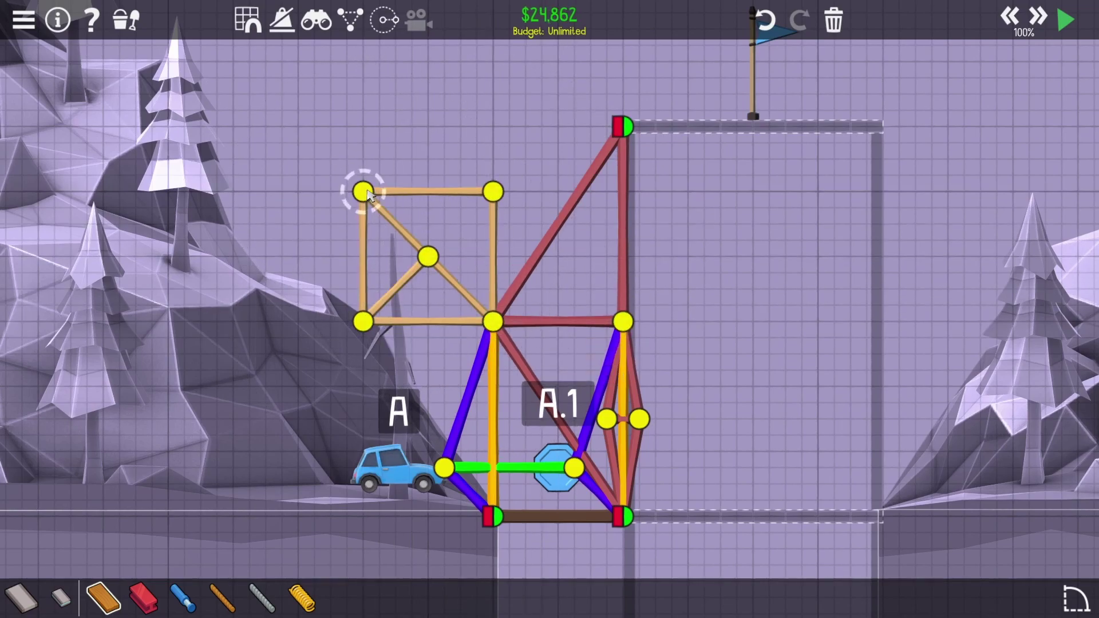
pyautogui.click(426, 256)
pyautogui.click(492, 191)
# Step: Copy the braced square to its left and delete three of the vertical members
pyautogui.moveTo(335, 168); pyautogui.dragTo(412, 249)
pyautogui.hotkey('ctrl', 'c')
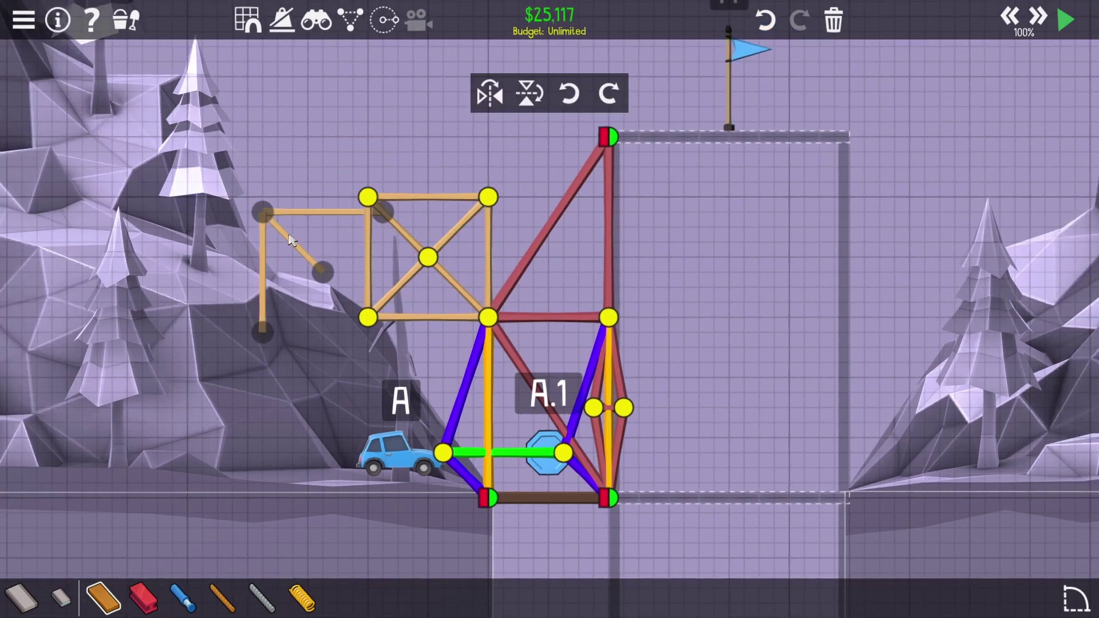
pyautogui.click(291, 240)
pyautogui.moveTo(232, 206); pyautogui.dragTo(266, 331)
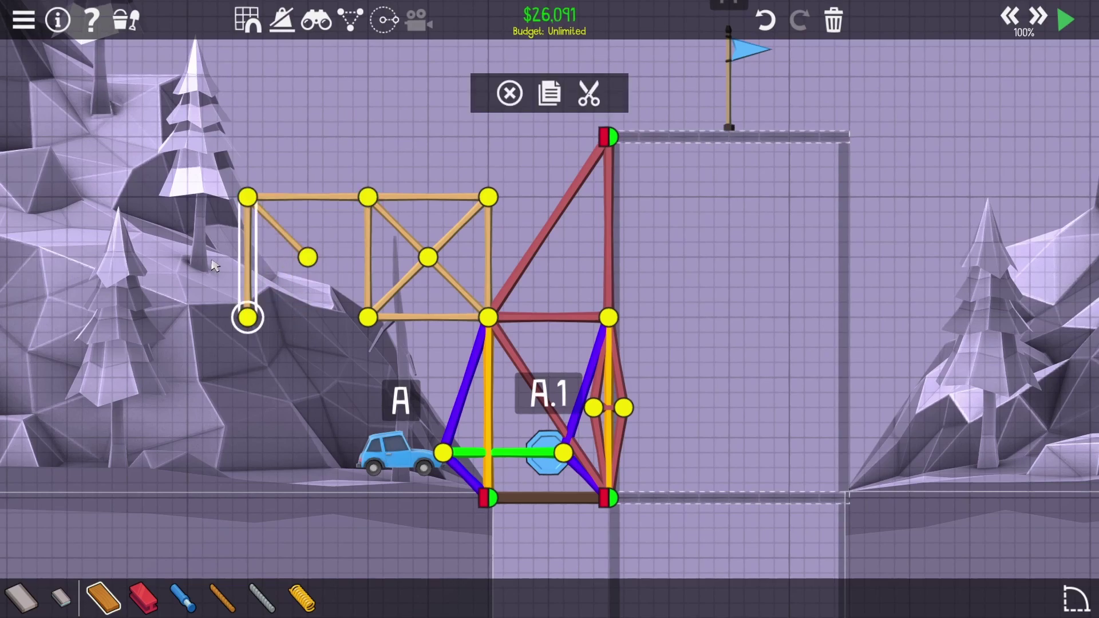
pyautogui.press('Delete')
pyautogui.hotkey('ctrl', 'c')
pyautogui.moveTo(258, 215)
pyautogui.mouseDown()
pyautogui.moveTo(318, 266)
pyautogui.moveTo(379, 214)
pyautogui.mouseUp()
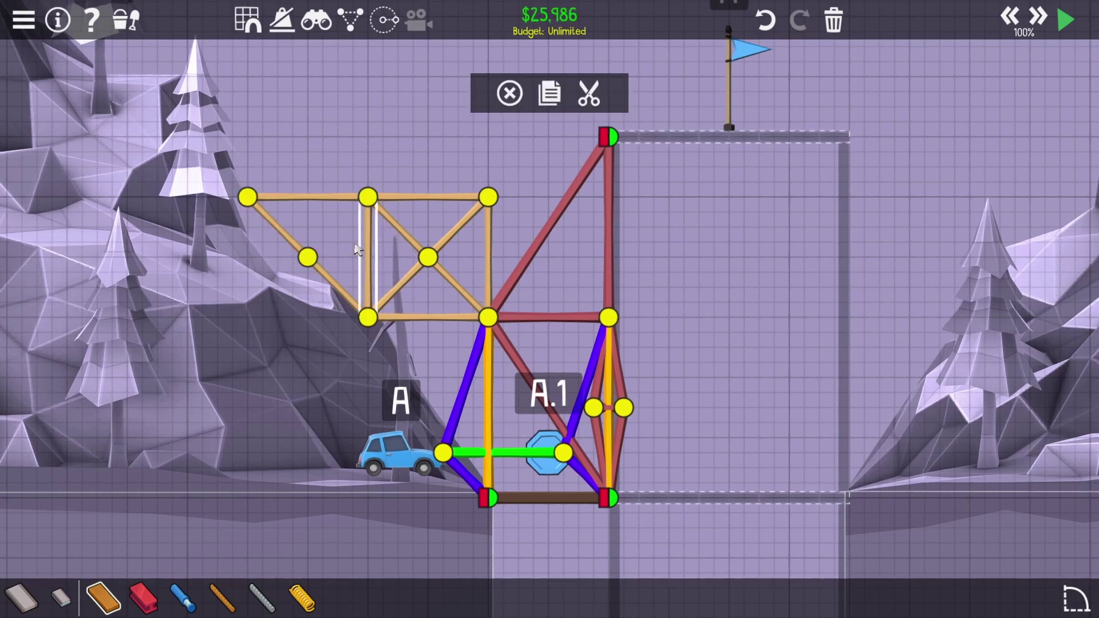
pyautogui.press('Delete')
pyautogui.moveTo(472, 284); pyautogui.dragTo(499, 214)
pyautogui.press('Delete')
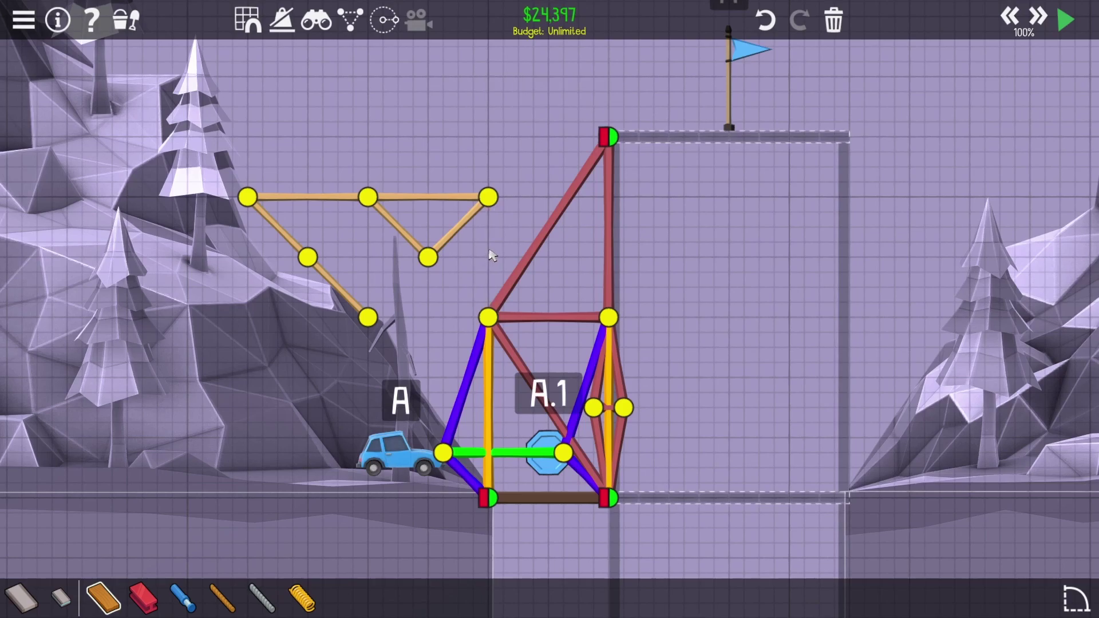
# Step: Brace a new joint below the left frame, then run a hydraulic piston rightward from its middle joint
pyautogui.click(368, 318)
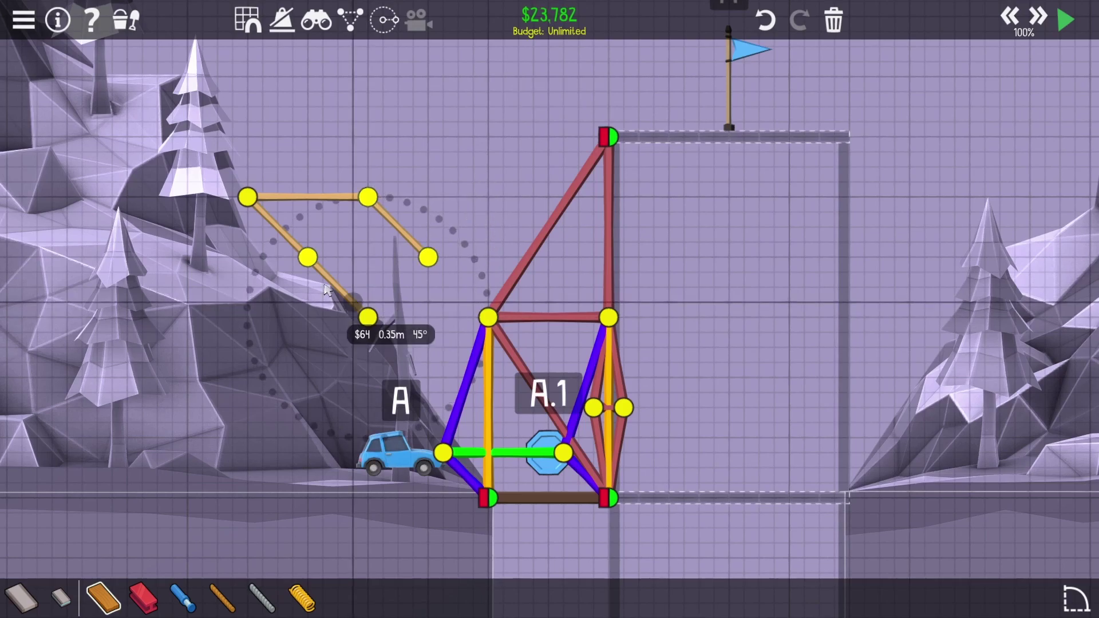
pyautogui.click(277, 273)
pyautogui.click(308, 257)
pyautogui.click(278, 273)
pyautogui.click(247, 198)
pyautogui.click(307, 258)
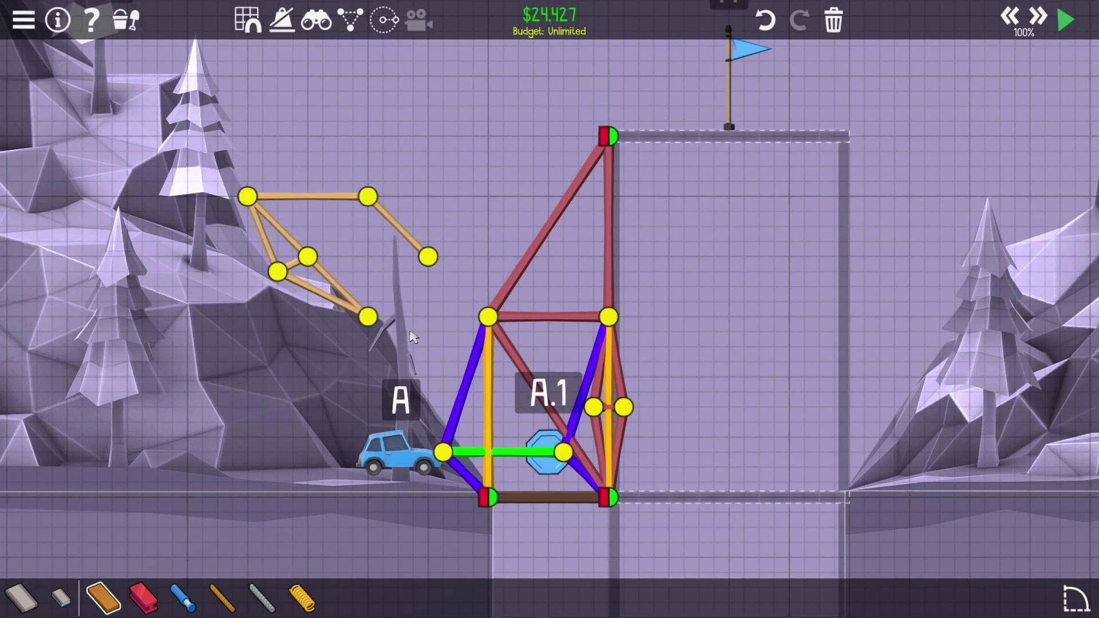
pyautogui.click(308, 257)
pyautogui.click(550, 253)
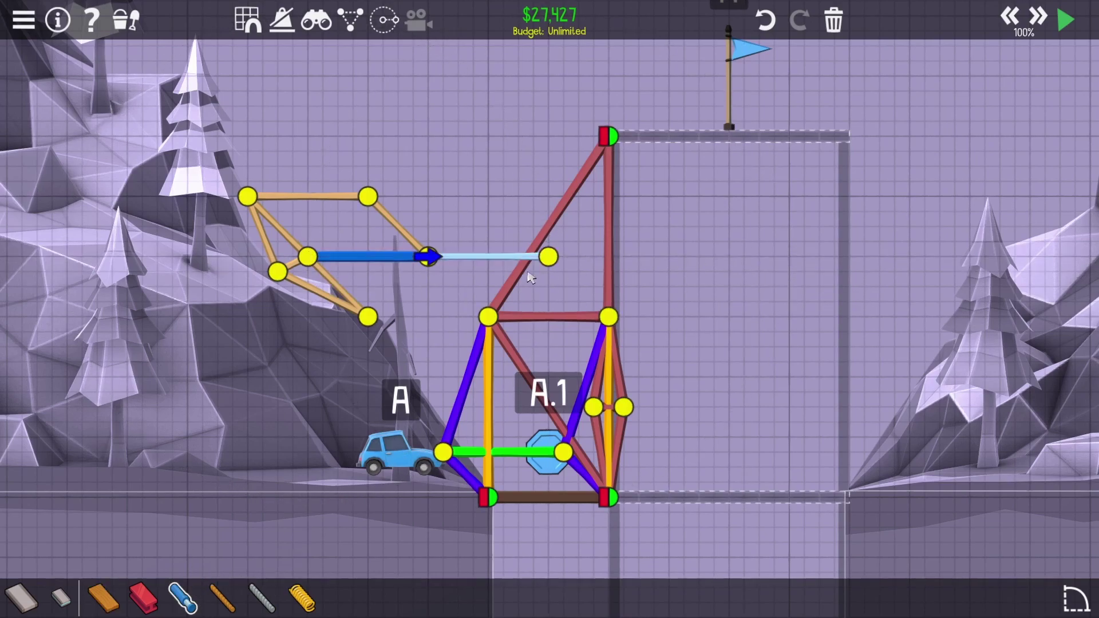
pyautogui.scroll(1, 397, 310)
# Step: Redraw the left linkage's wooden members, including its top edge, in steel
pyautogui.press('3')
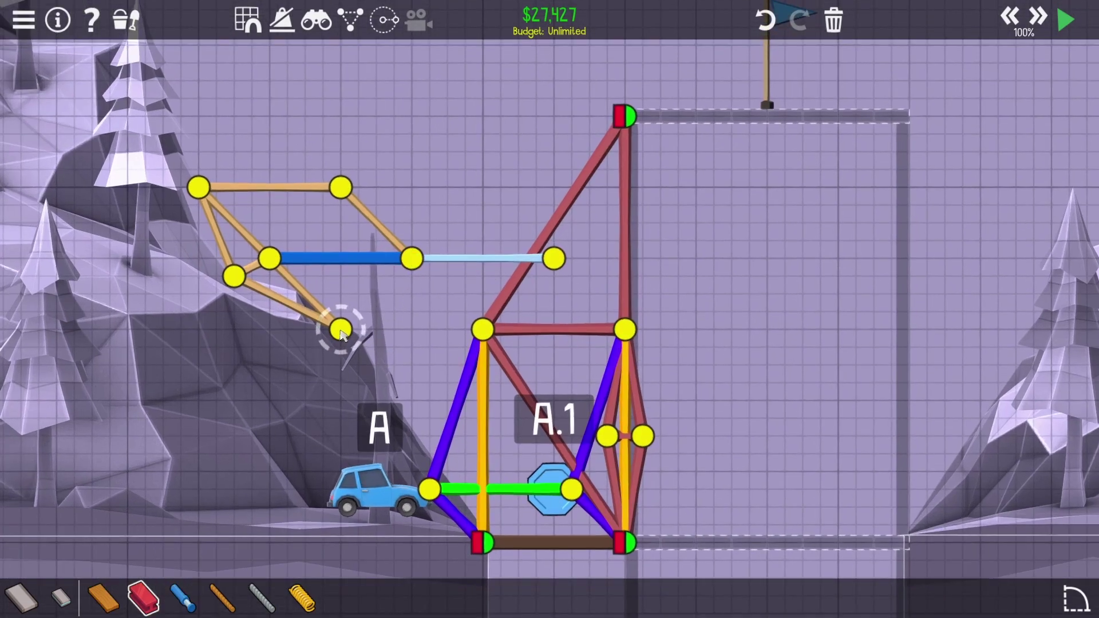
pyautogui.click(341, 331)
pyautogui.click(197, 187)
pyautogui.click(234, 275)
pyautogui.click(341, 331)
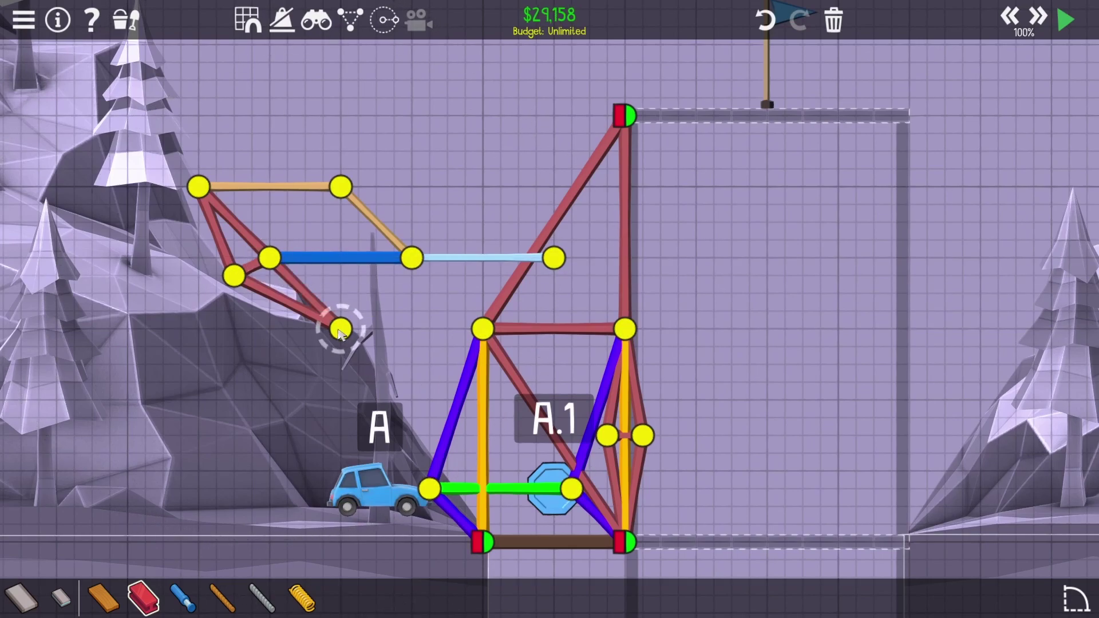
pyautogui.click(341, 189)
# Step: Move the linkage onto the tower joints, link the lower joint with a green member, and test
pyautogui.moveTo(430, 384); pyautogui.dragTo(160, 117)
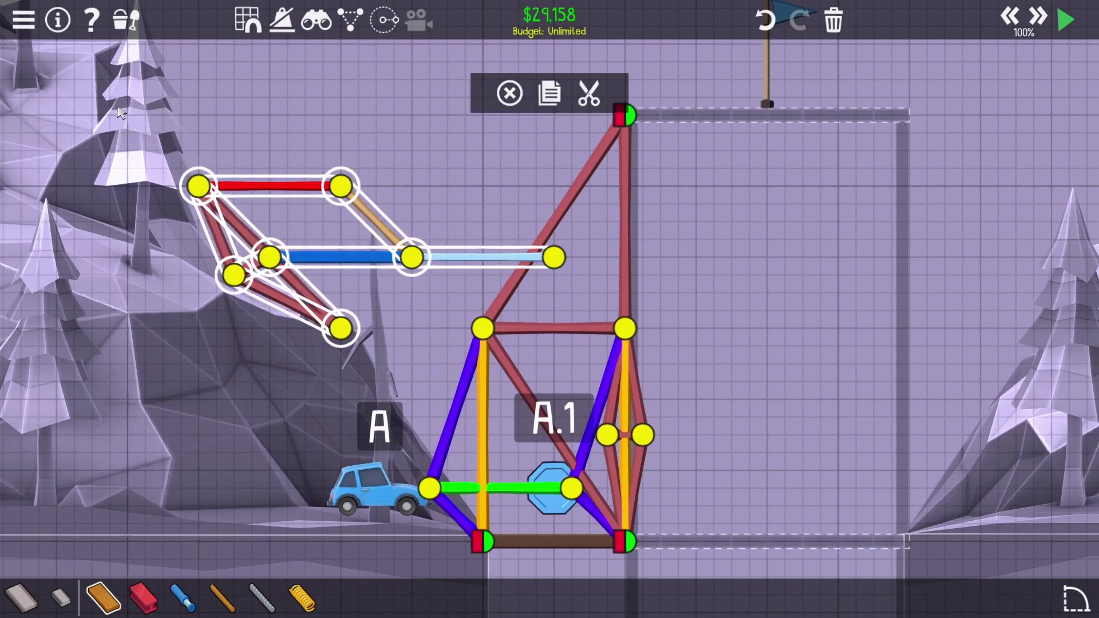
pyautogui.hotkey('ctrl', 'x')
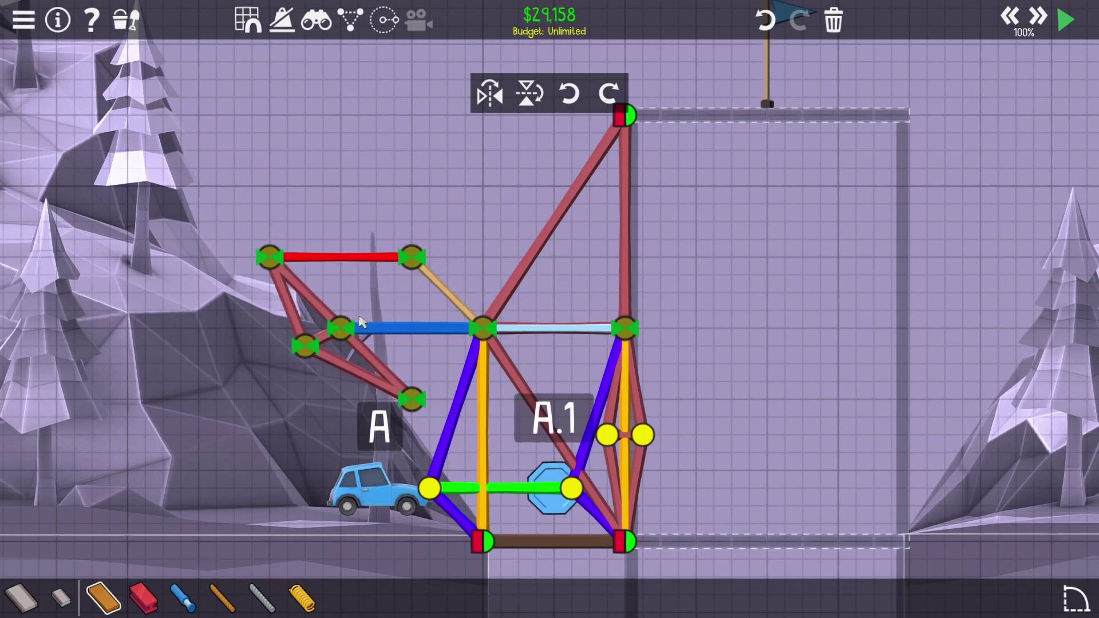
pyautogui.click(361, 323)
pyautogui.moveTo(489, 550)
pyautogui.mouseDown()
pyautogui.moveTo(491, 486)
pyautogui.moveTo(413, 336)
pyautogui.mouseUp()
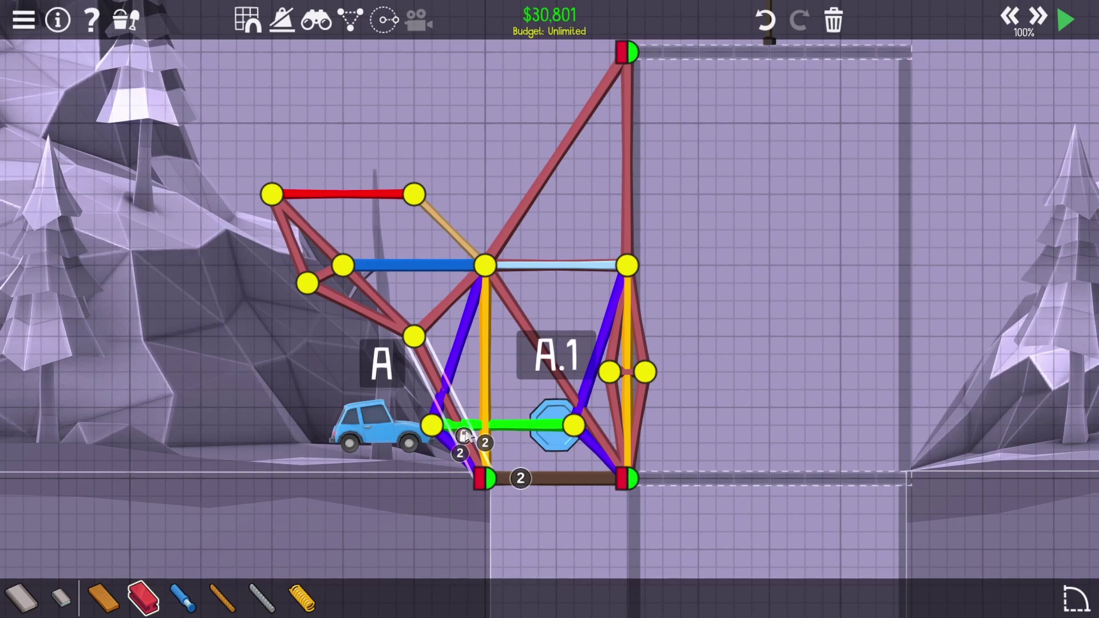
pyautogui.moveTo(433, 425); pyautogui.dragTo(413, 193)
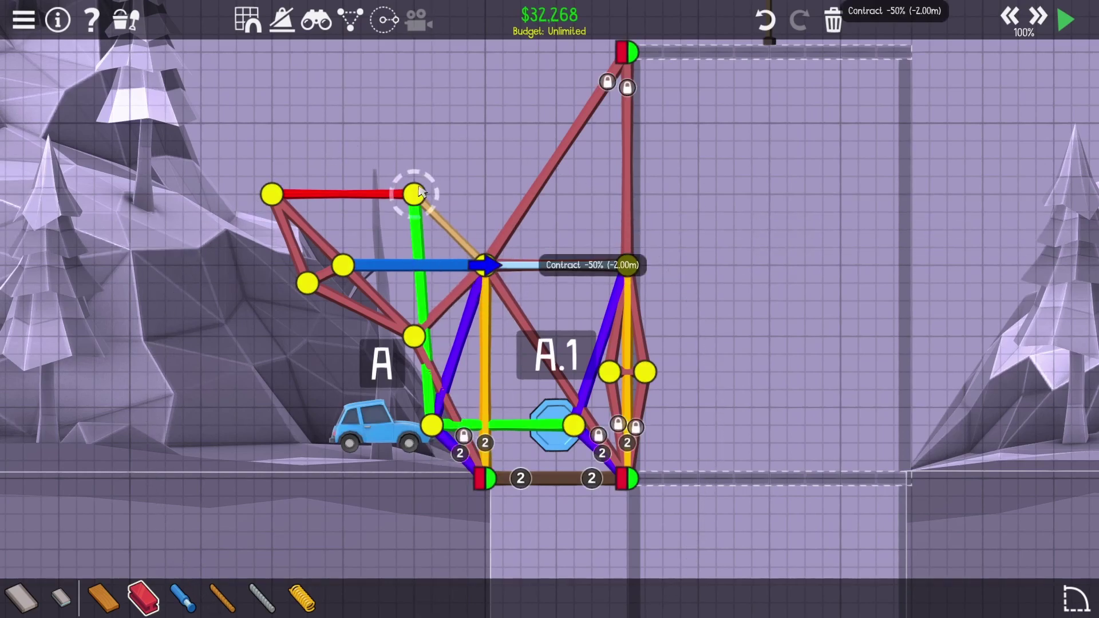
pyautogui.press('space')
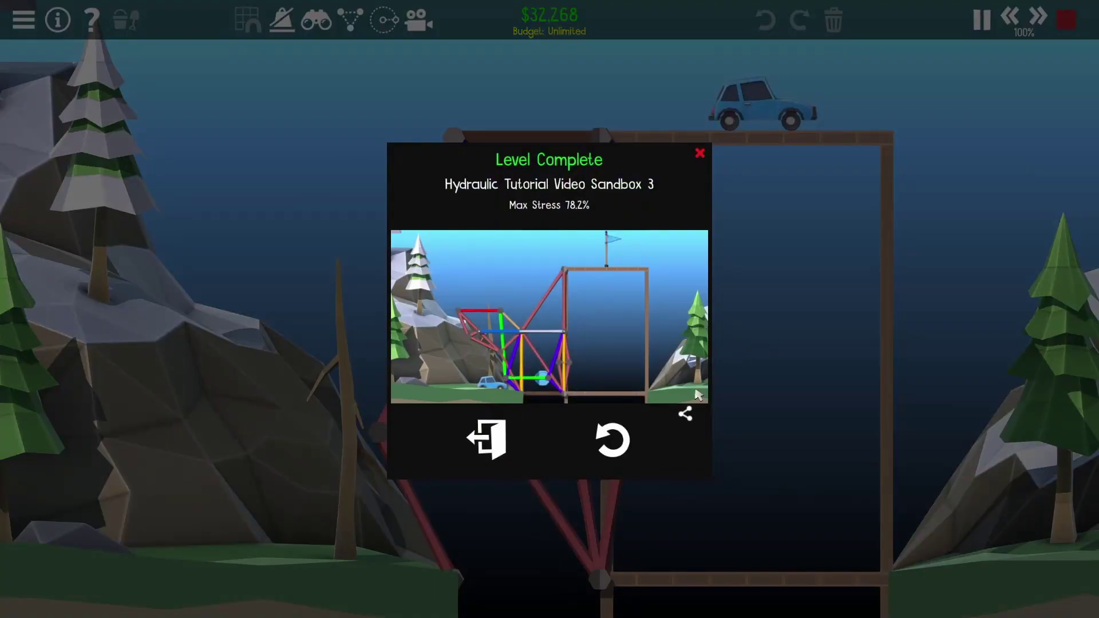
# Step: Leave the Level Complete result and return to editing the bridge
pyautogui.click(620, 439)
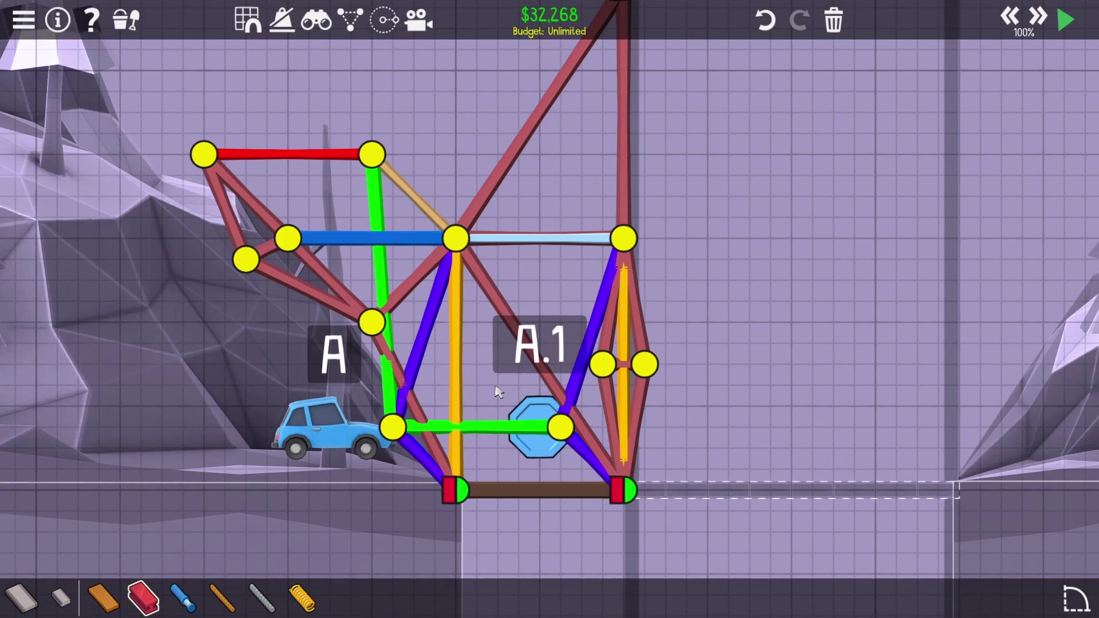
# Step: Delete the car-level green bar and test, then join the two lower joints with a steel beam
pyautogui.click(481, 427)
pyautogui.press('Delete')
pyautogui.click(496, 490)
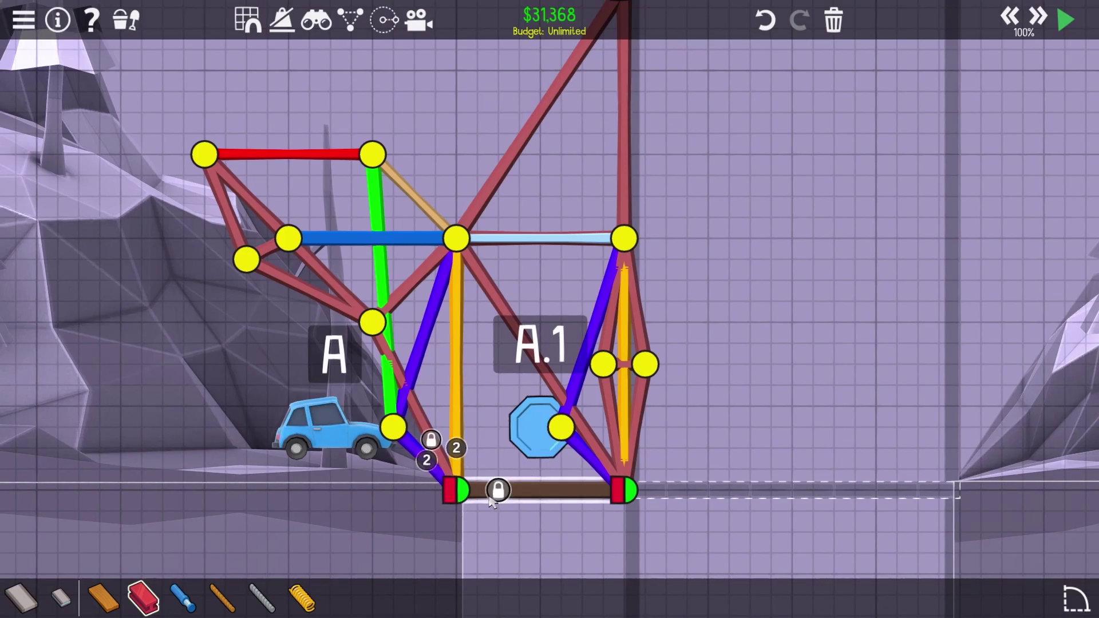
pyautogui.press('space')
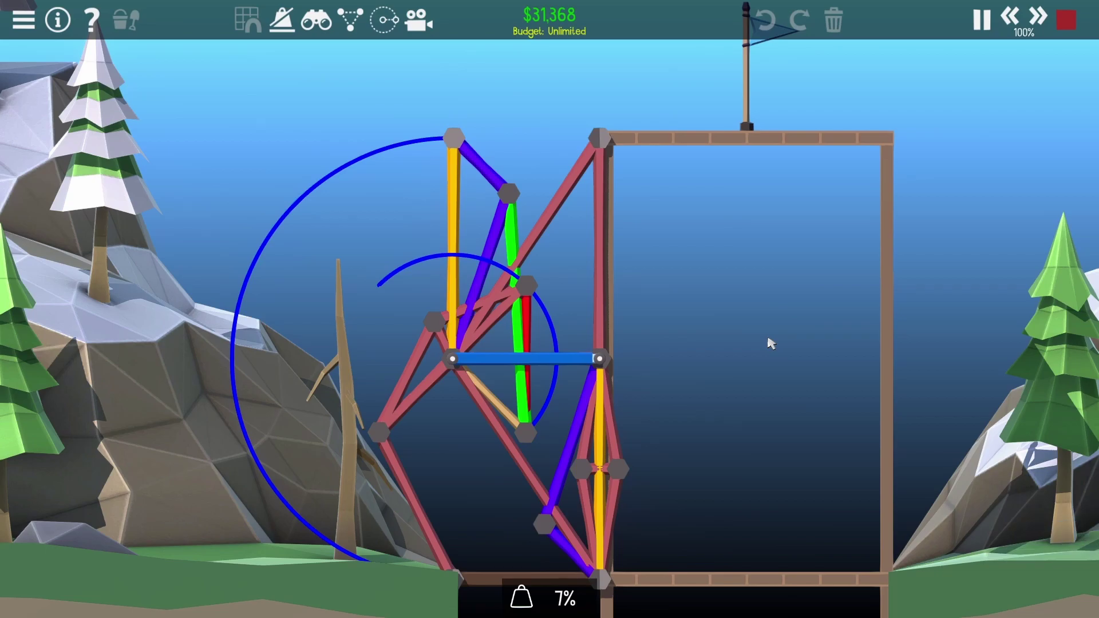
pyautogui.press('space')
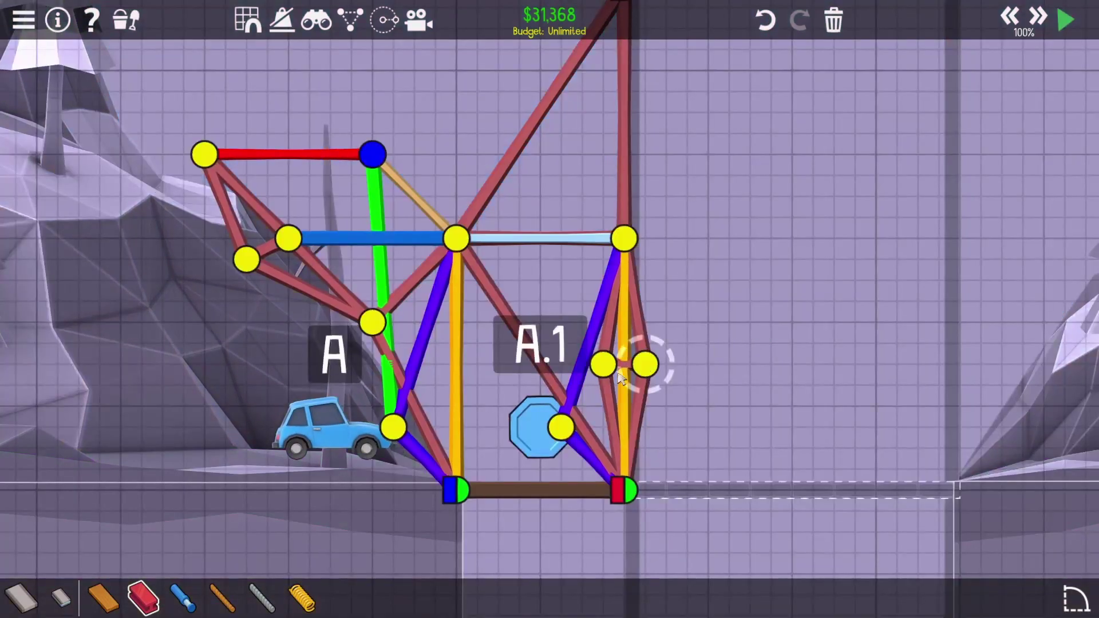
pyautogui.moveTo(558, 427); pyautogui.dragTo(393, 427)
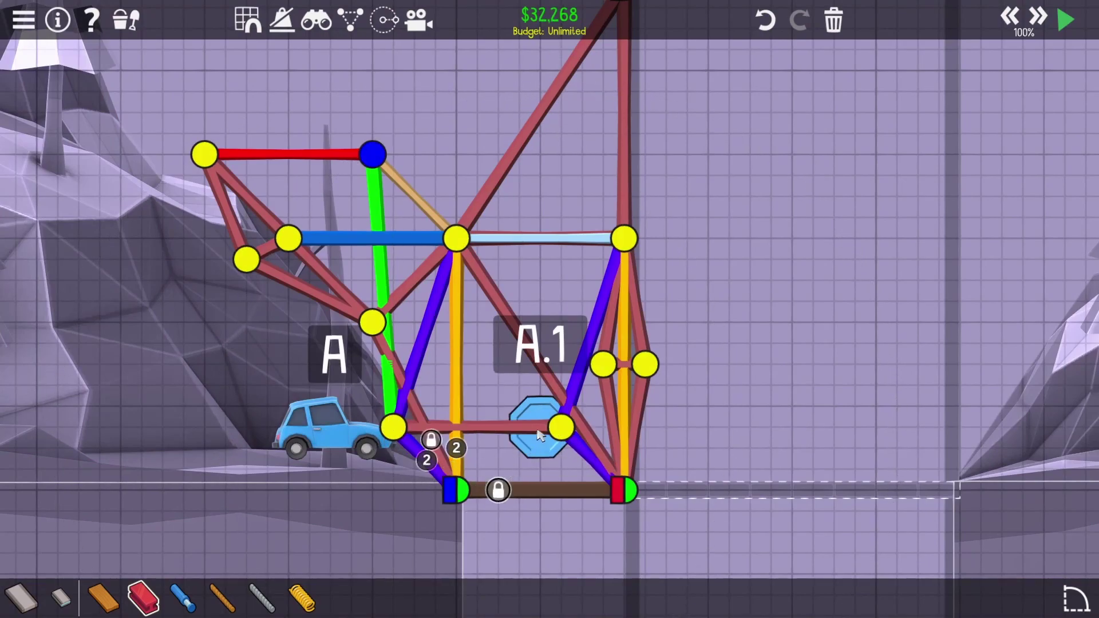
pyautogui.moveTo(558, 427); pyautogui.dragTo(464, 492)
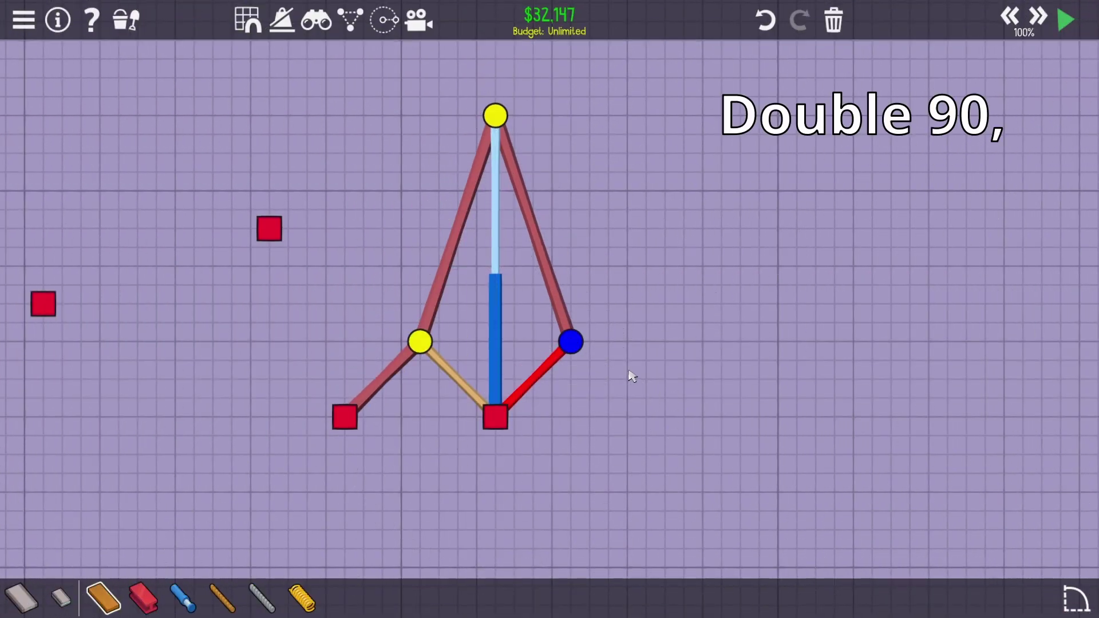
# Step: Test-run the single-hydraulic linkage as it sweeps its arm through a half circle
pyautogui.press('space')
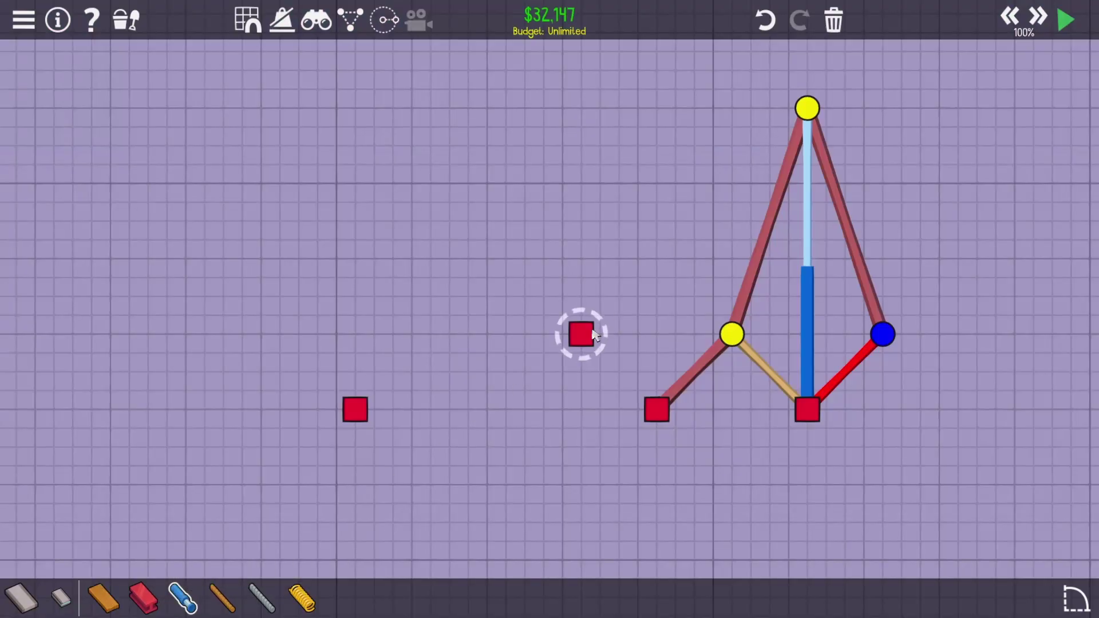
# Step: Draw a horizontal piston leftward from the right anchor and link the lower anchor to its end joint
pyautogui.click(580, 333)
pyautogui.click(279, 334)
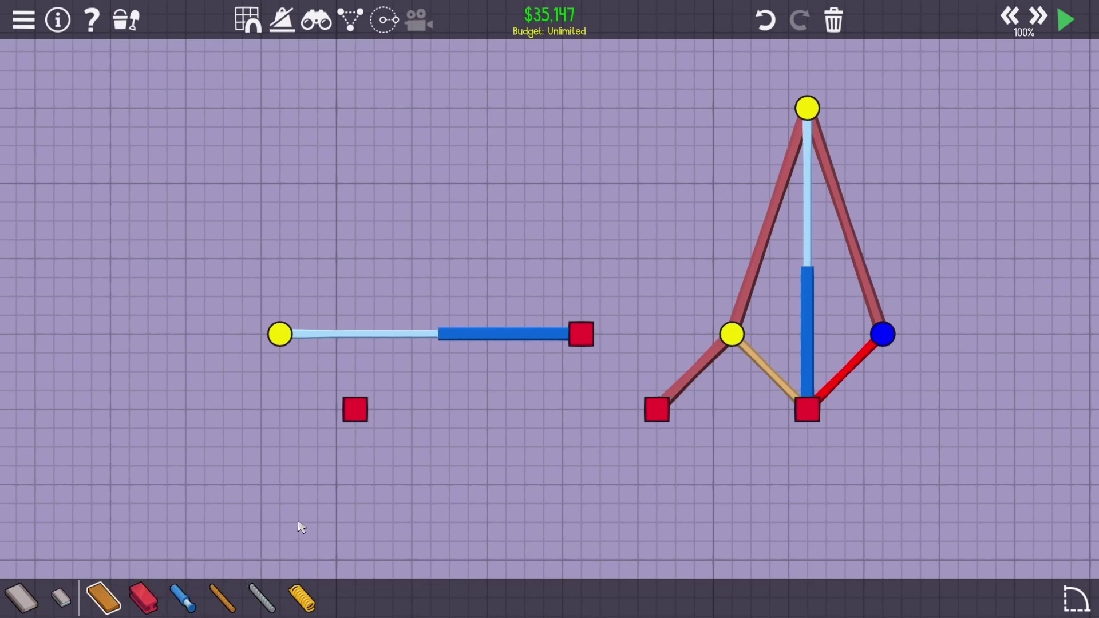
pyautogui.click(355, 410)
pyautogui.click(279, 334)
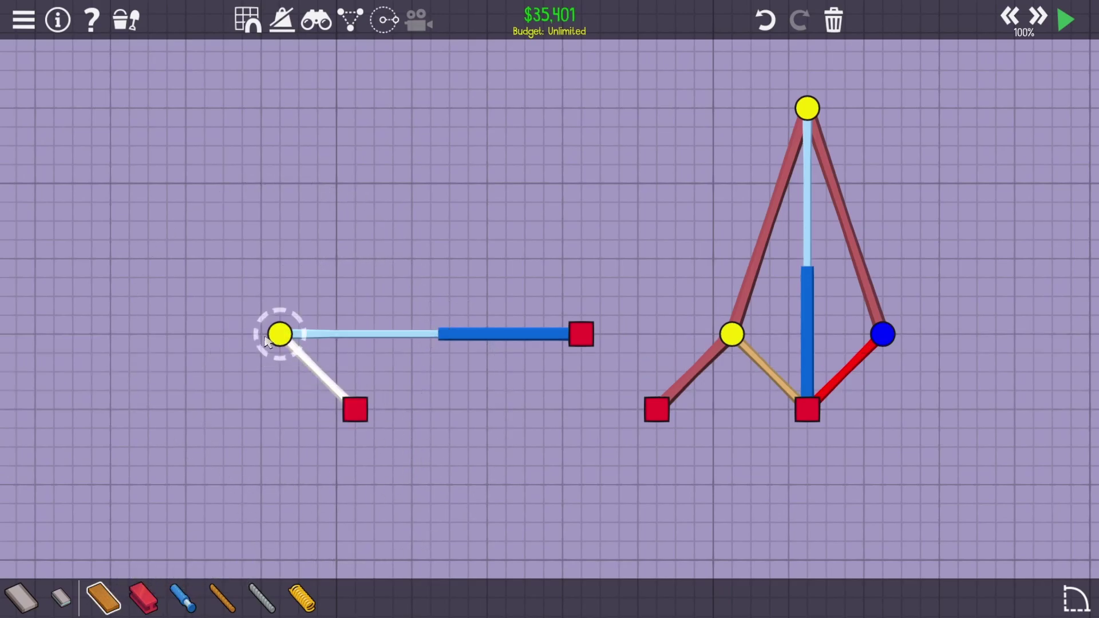
# Step: Copy the piston and link, rotate the copy 90°, and place it on the left joint with a red link
pyautogui.moveTo(567, 501); pyautogui.dragTo(197, 252)
pyautogui.hotkey('ctrl', 'c')
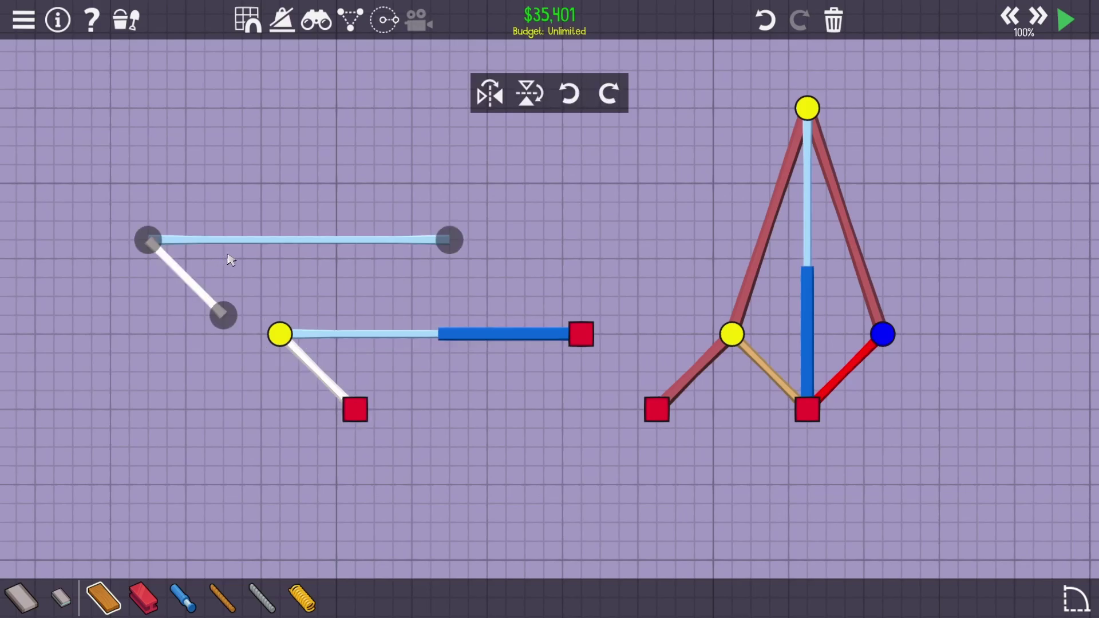
pyautogui.press('e')
pyautogui.press('e')
pyautogui.press('e')
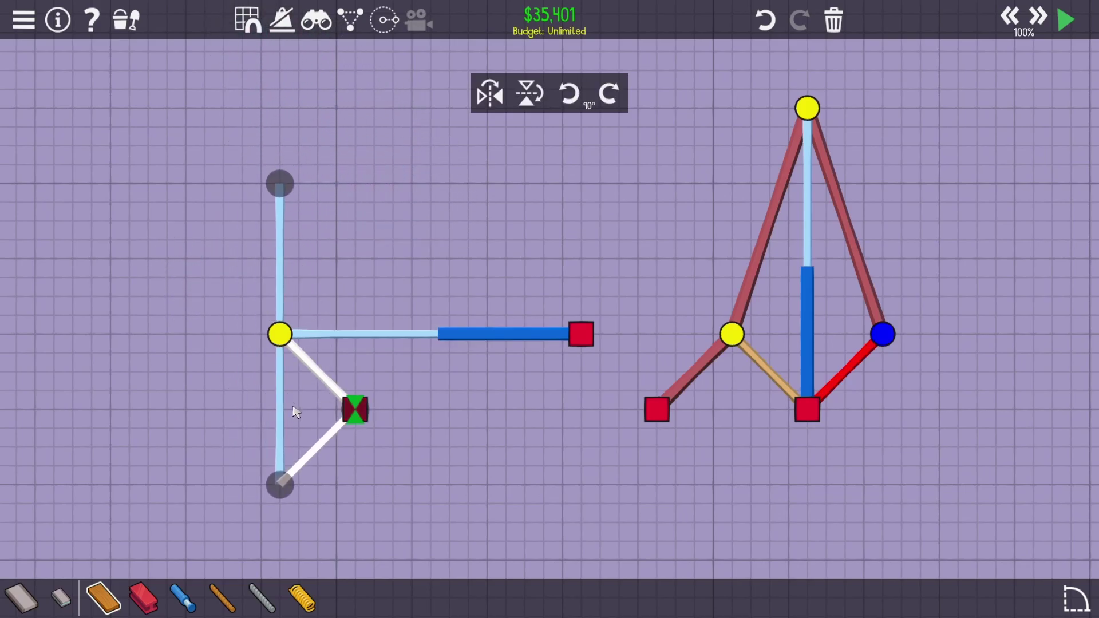
pyautogui.click(280, 383)
pyautogui.moveTo(355, 410); pyautogui.dragTo(281, 483)
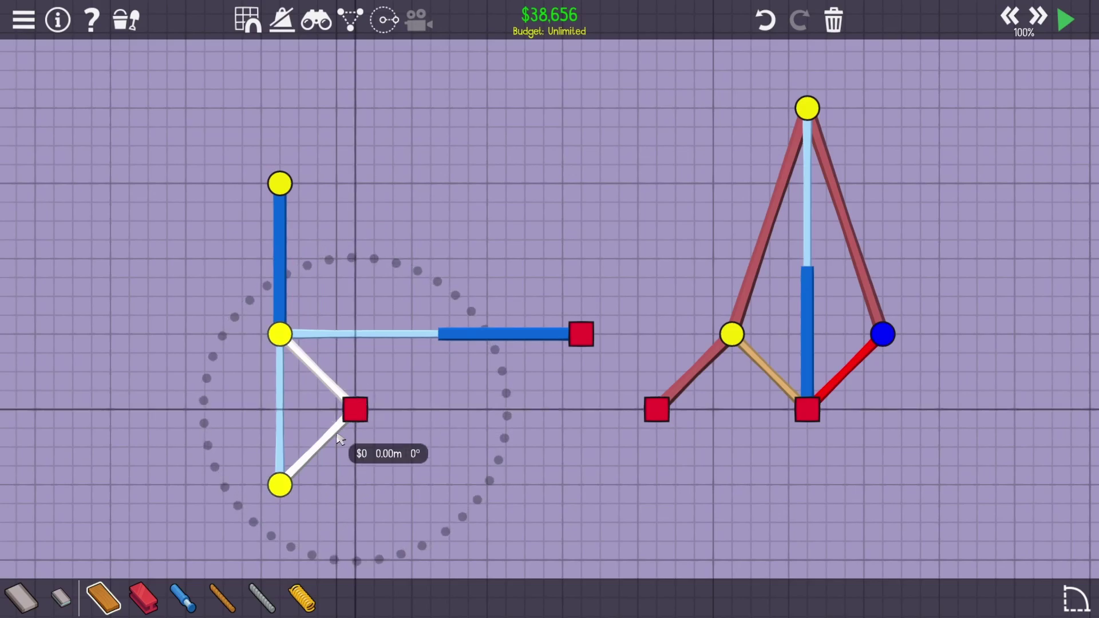
pyautogui.doubleClick(279, 485)
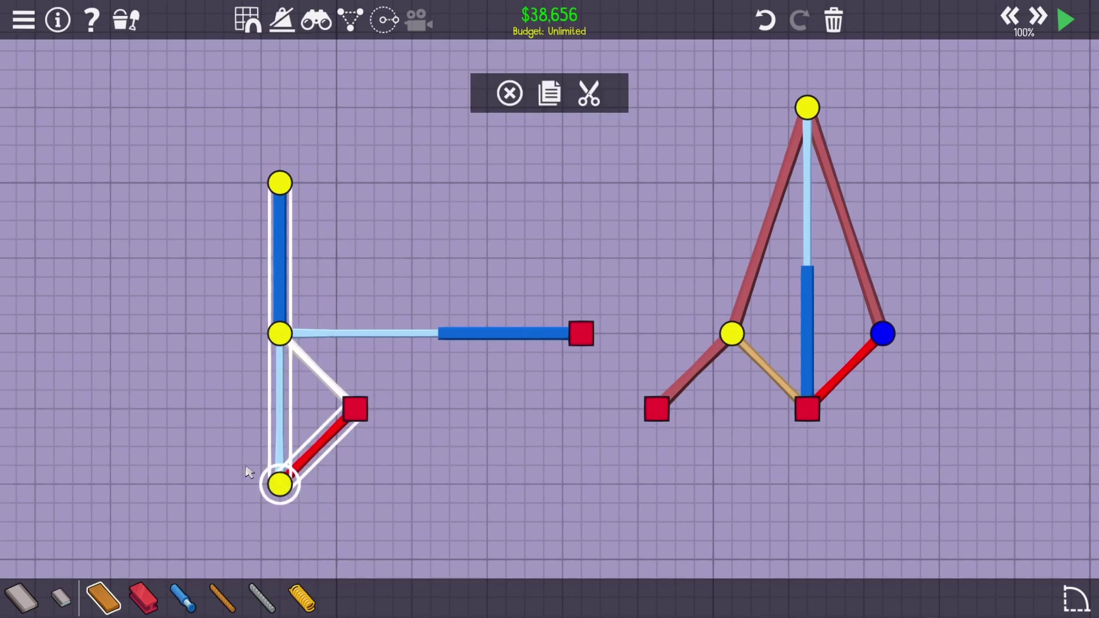
# Step: Brace the middle and top joints to a new wood joint above the anchor, then simulate
pyautogui.click(399, 462)
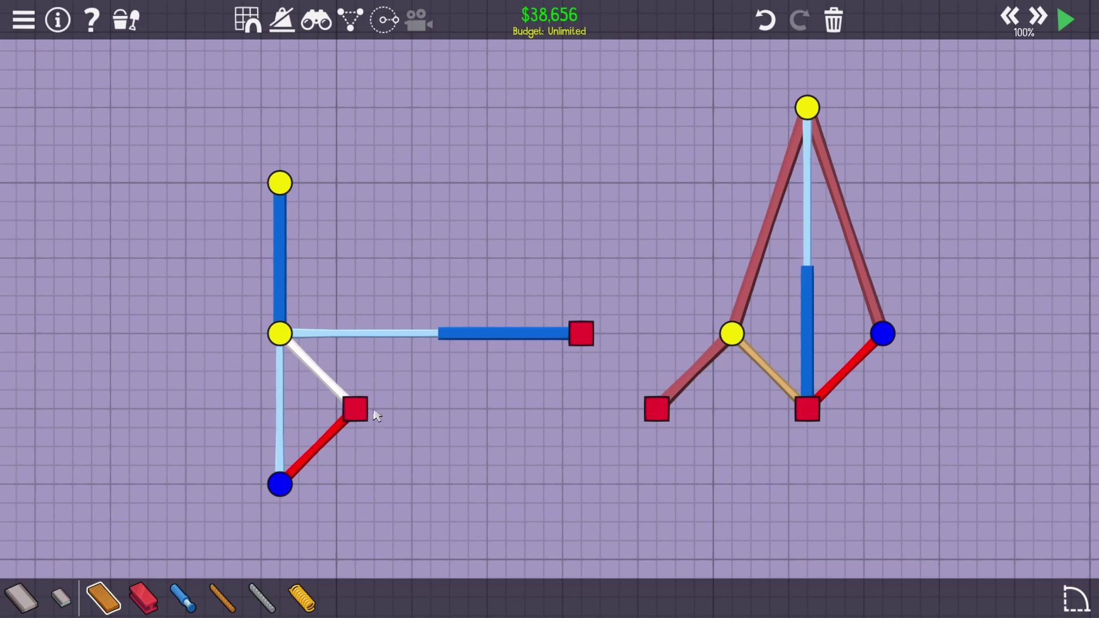
pyautogui.click(278, 333)
pyautogui.click(335, 277)
pyautogui.click(355, 409)
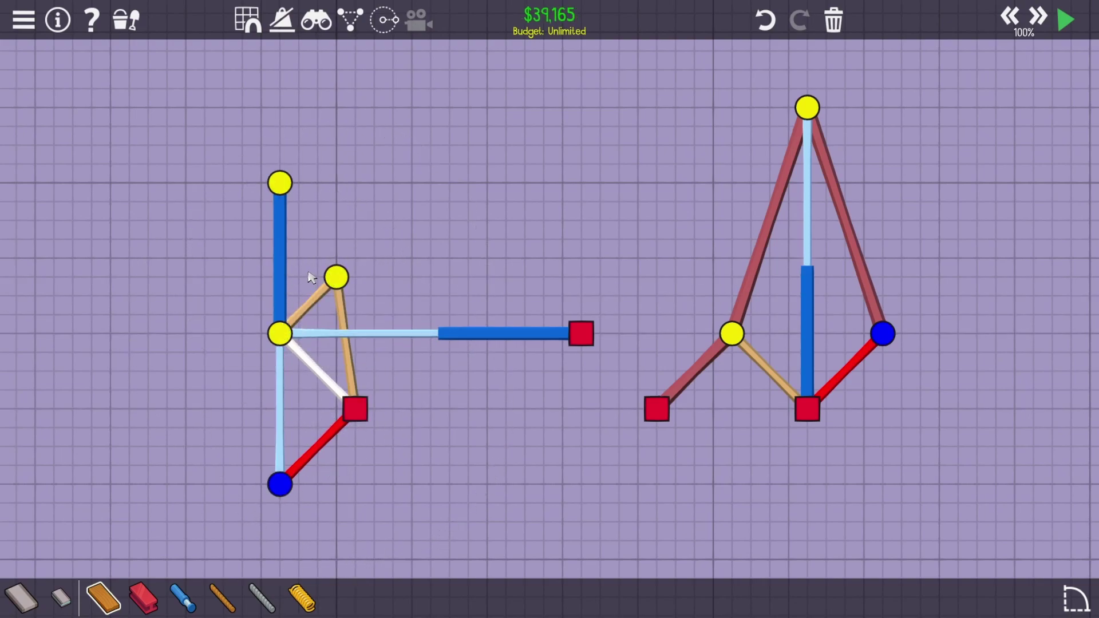
pyautogui.click(280, 183)
pyautogui.click(335, 277)
pyautogui.doubleClick(292, 334)
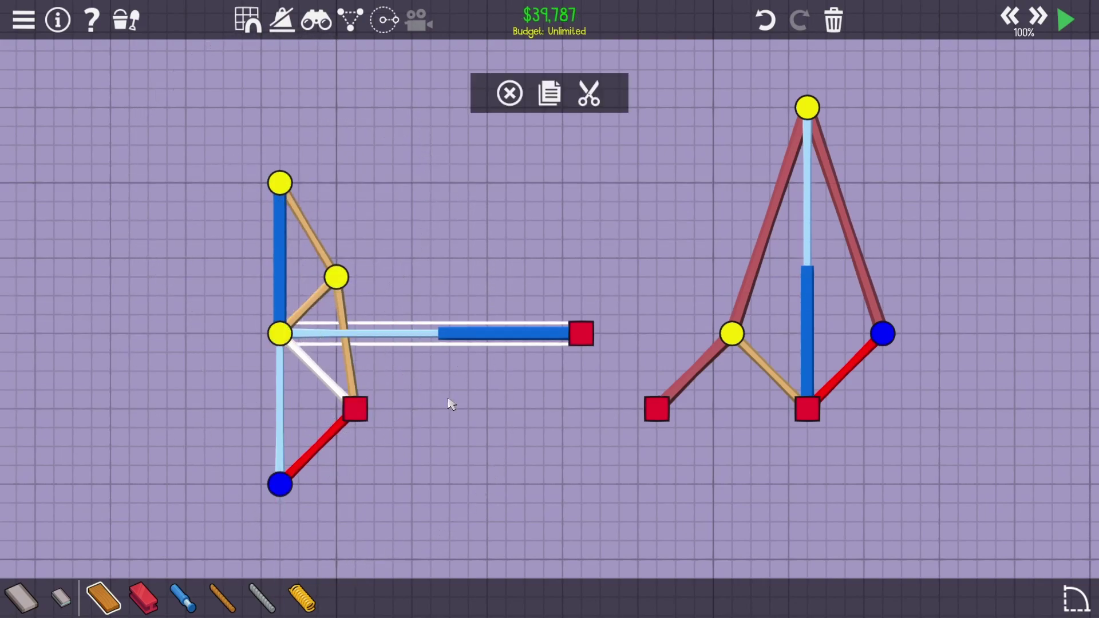
pyautogui.press('space')
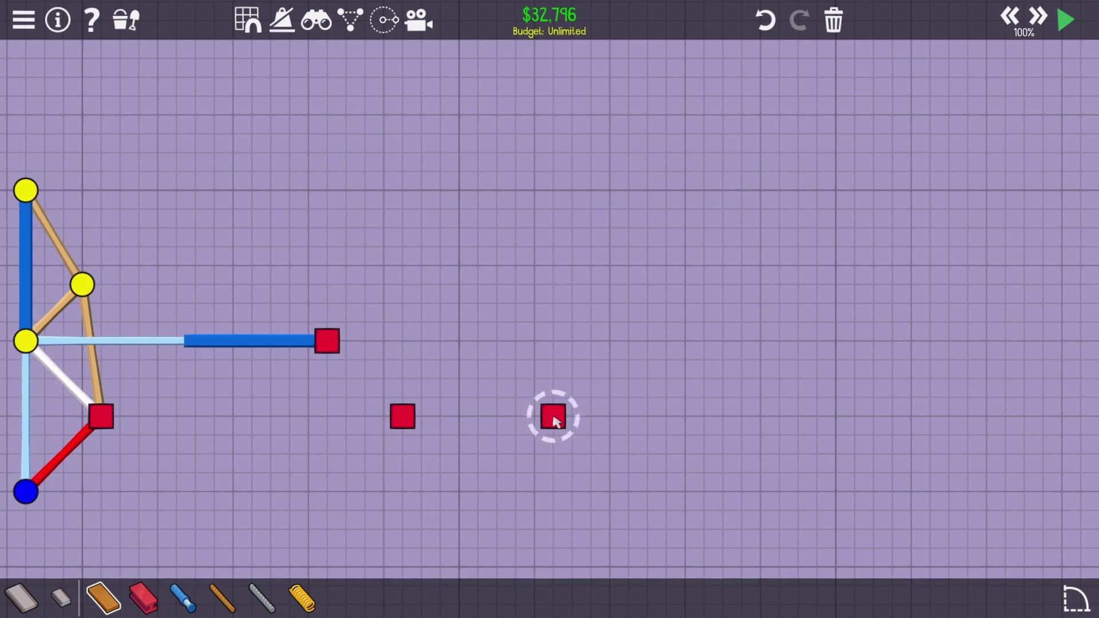
# Step: Draw a closed wooden square up and right from the rightmost anchor, then start a diagonal
pyautogui.click(553, 418)
pyautogui.click(554, 267)
pyautogui.click(705, 266)
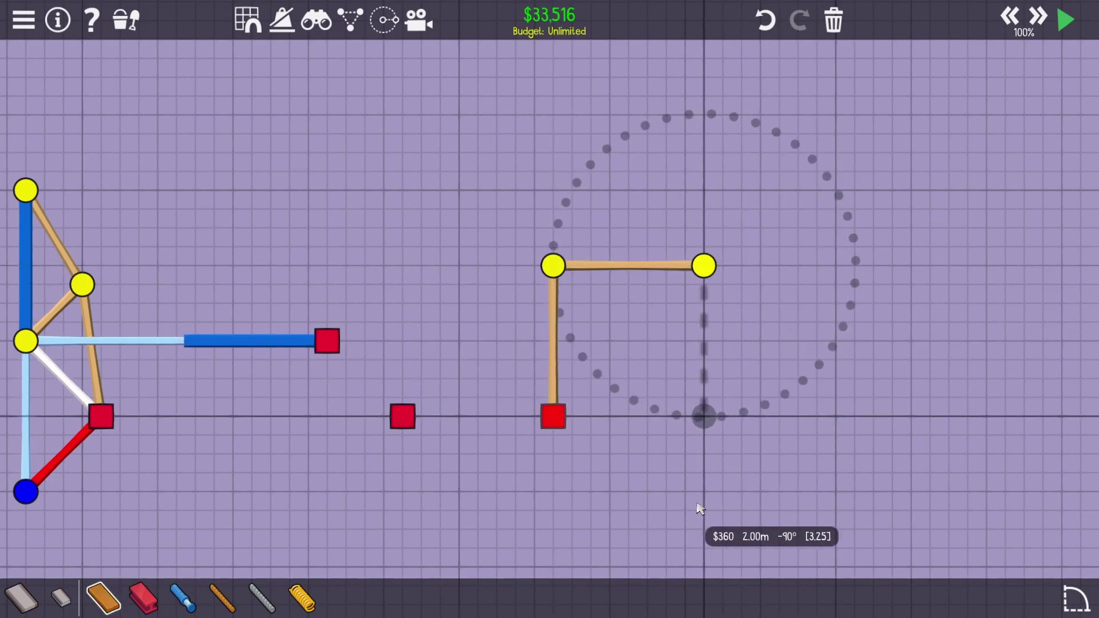
pyautogui.click(704, 419)
pyautogui.click(554, 419)
pyautogui.rightClick(601, 412)
pyautogui.click(704, 418)
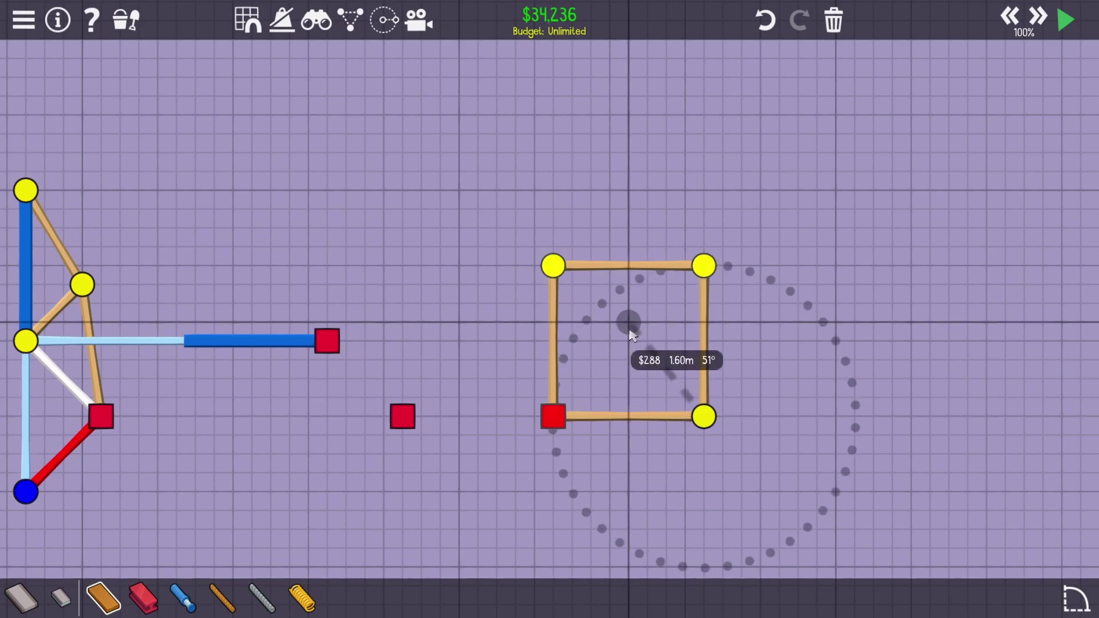
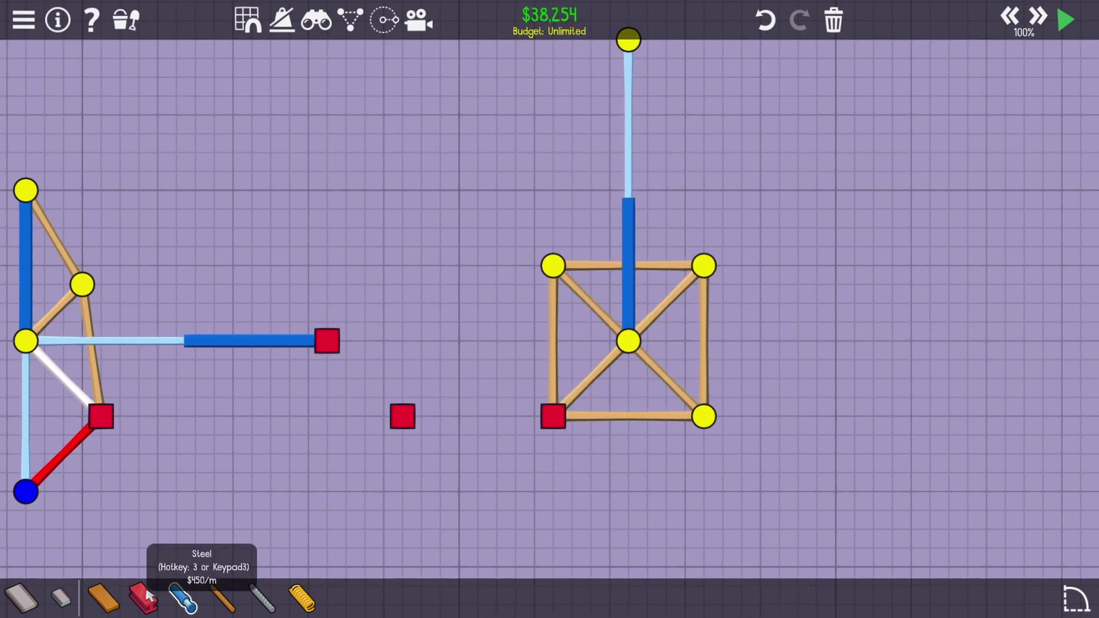
# Step: Add two steel beams from the square's corners up to the top joint
pyautogui.click(554, 267)
pyautogui.click(628, 40)
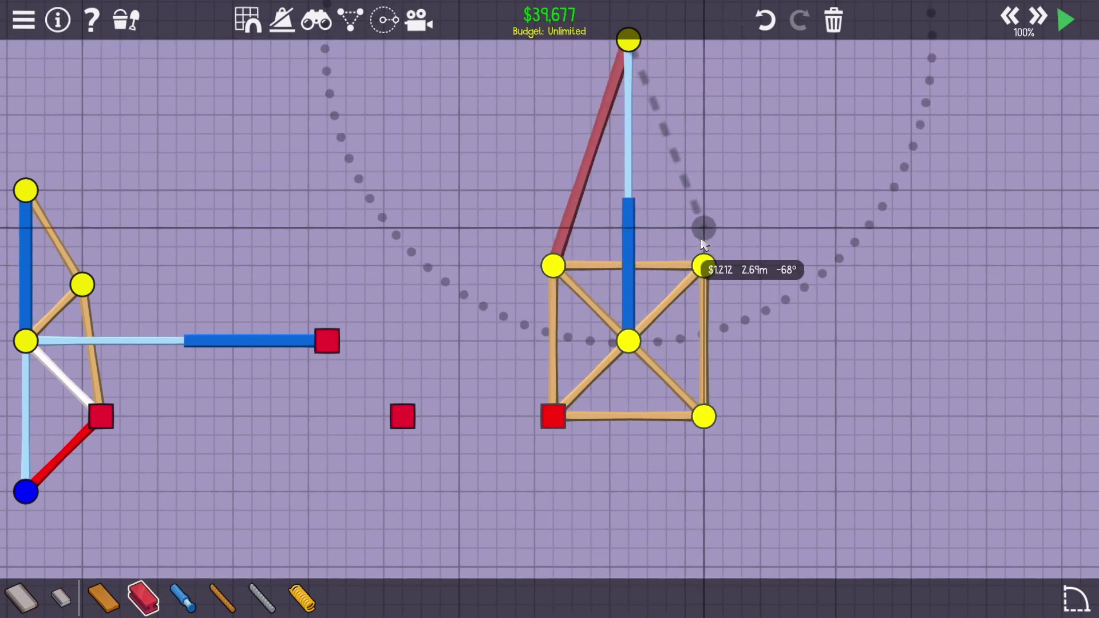
pyautogui.click(704, 267)
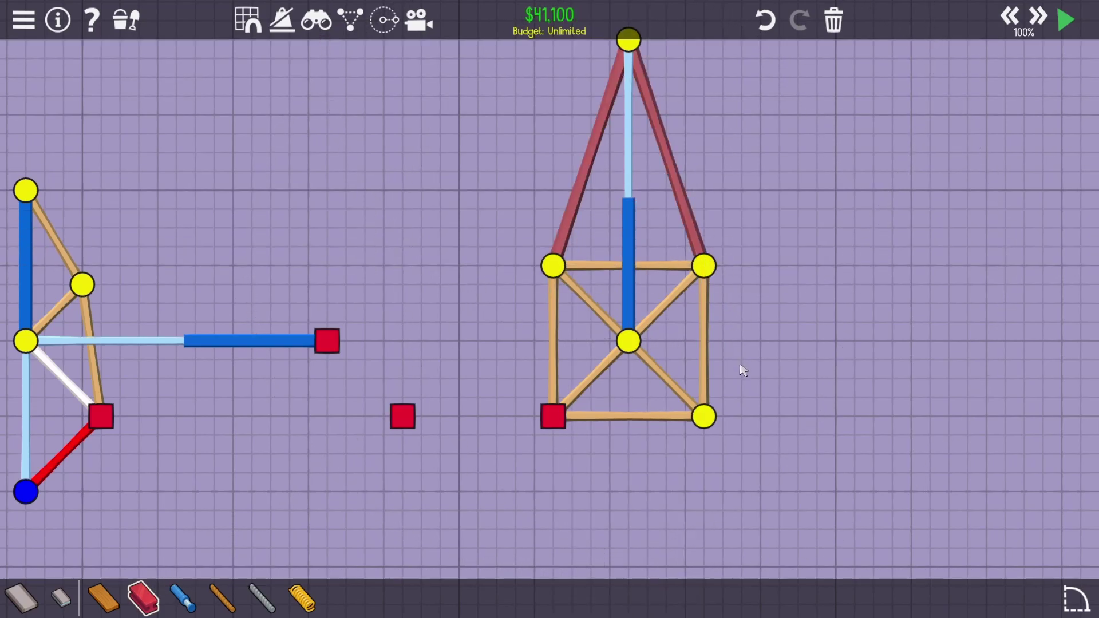
# Step: Move the right-hand tower's centre joint onto the anchor and delete the square frame beams
pyautogui.moveTo(829, 491); pyautogui.dragTo(457, 118)
pyautogui.click(589, 93)
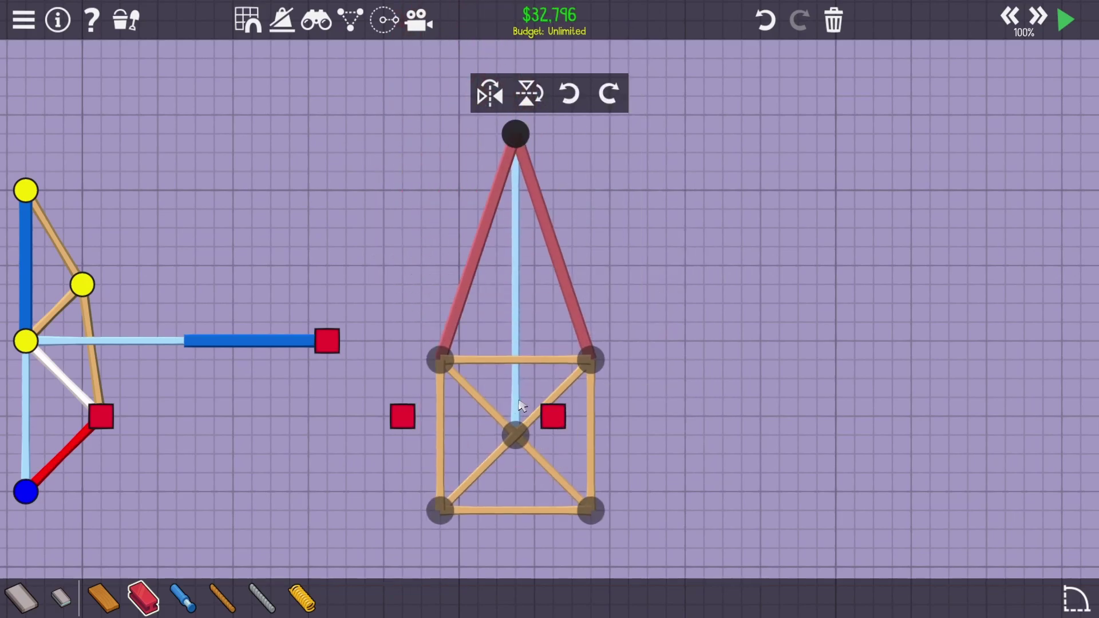
pyautogui.click(551, 414)
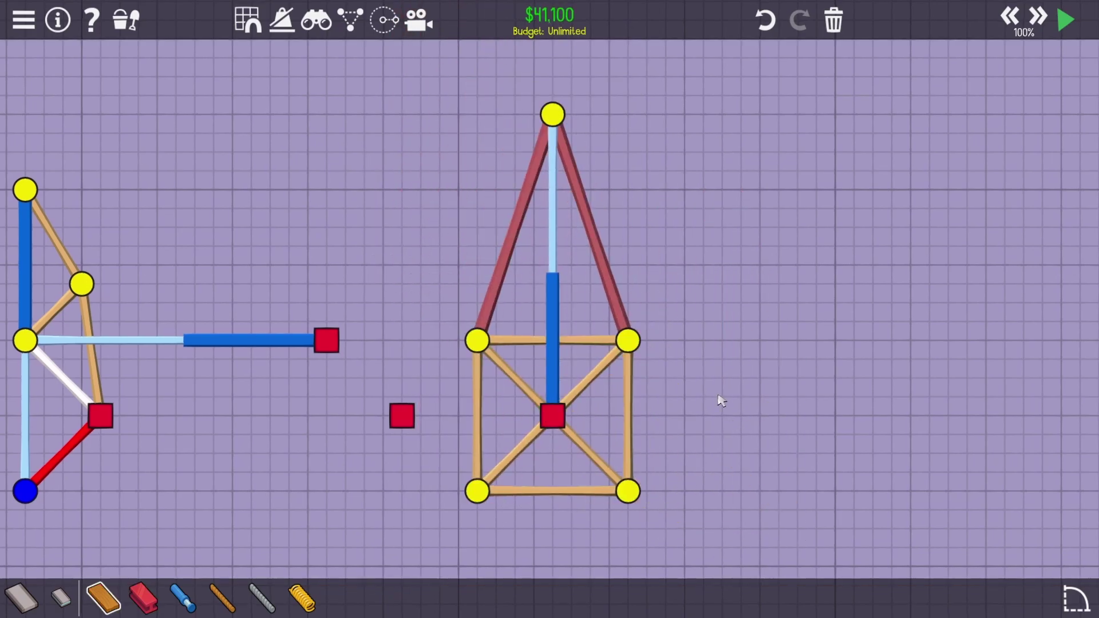
pyautogui.rightClick(583, 335)
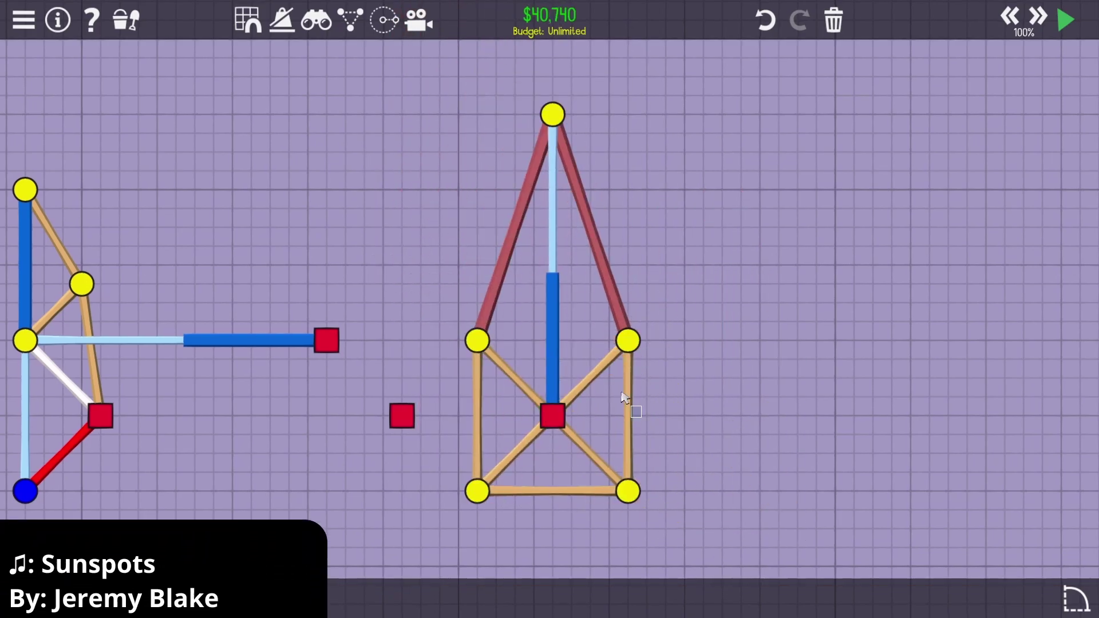
pyautogui.rightClick(630, 395)
pyautogui.rightClick(627, 490)
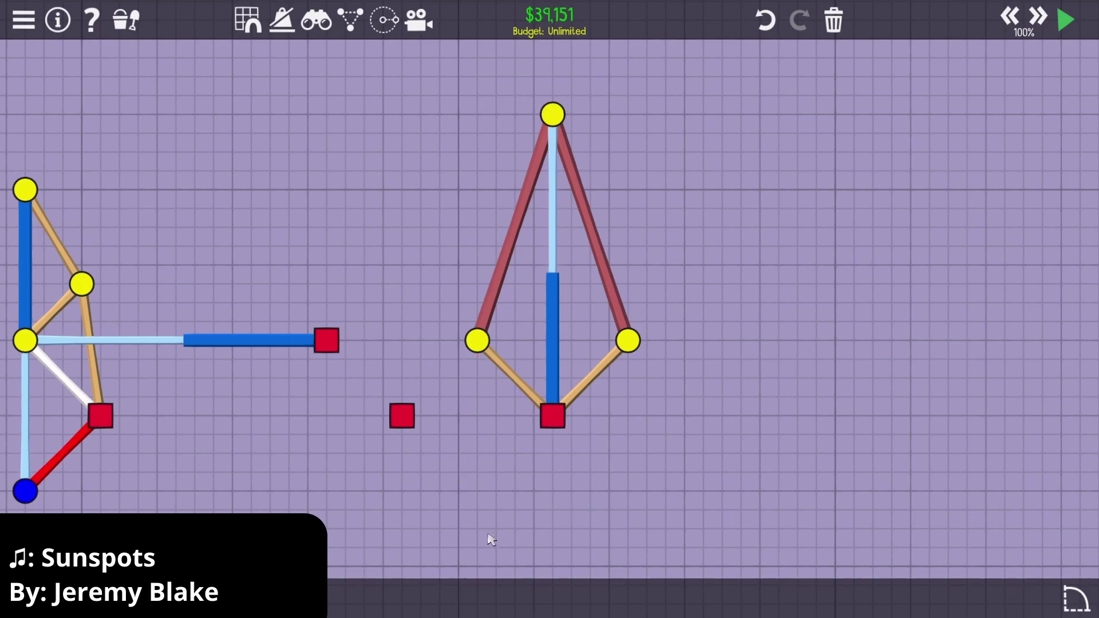
# Step: Link the left and bottom anchors to the joints, split the right joint, and simulate
pyautogui.moveTo(402, 415); pyautogui.dragTo(476, 341)
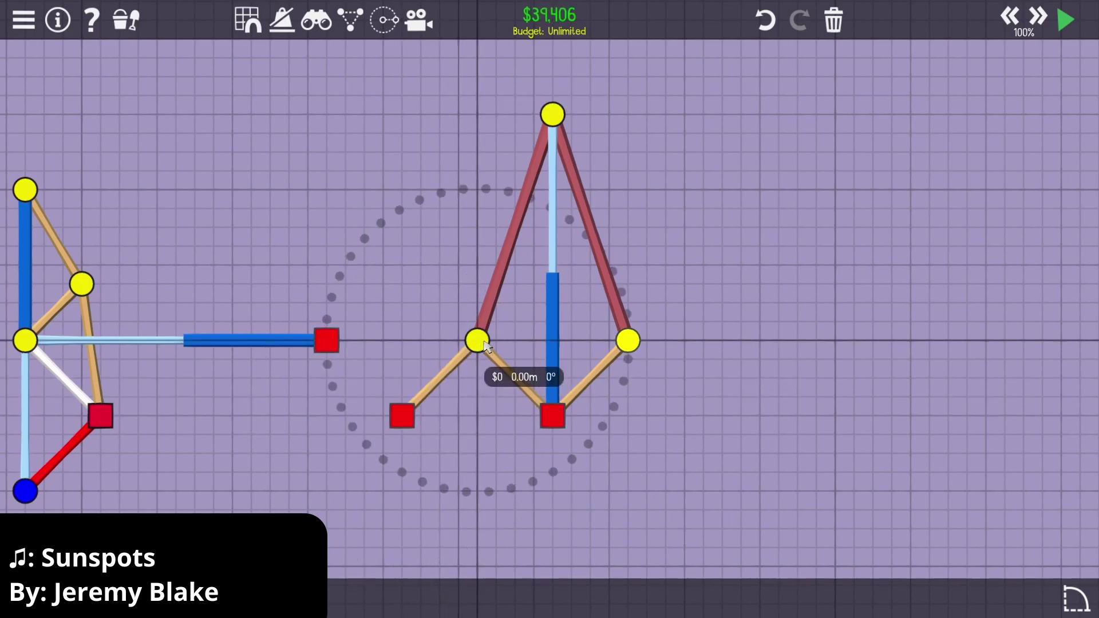
pyautogui.moveTo(553, 416); pyautogui.dragTo(627, 341)
pyautogui.doubleClick(626, 342)
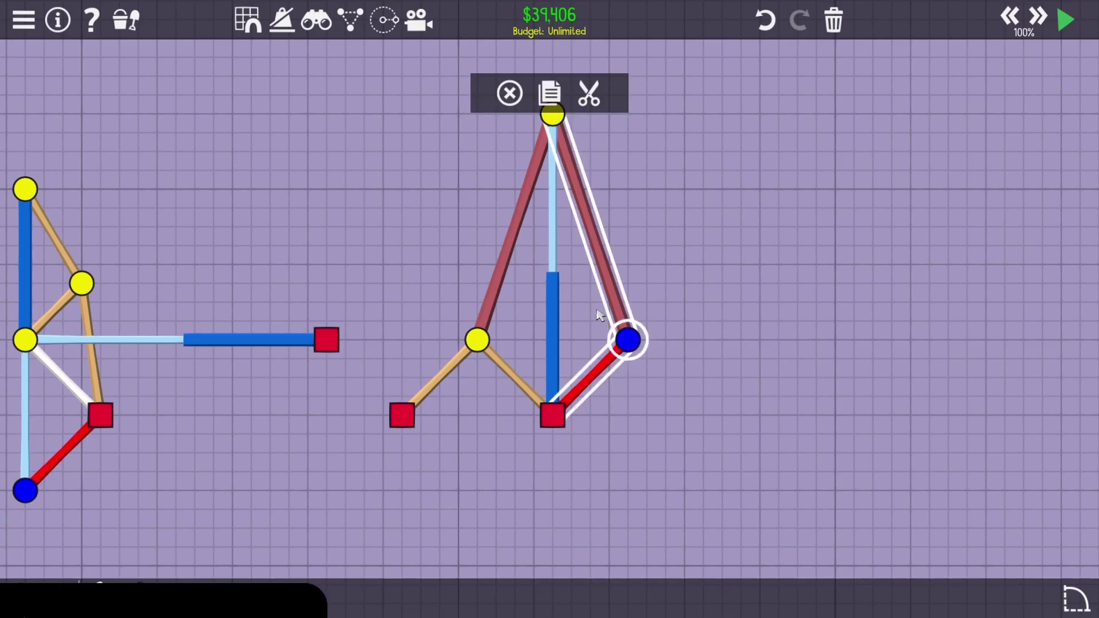
pyautogui.press('space')
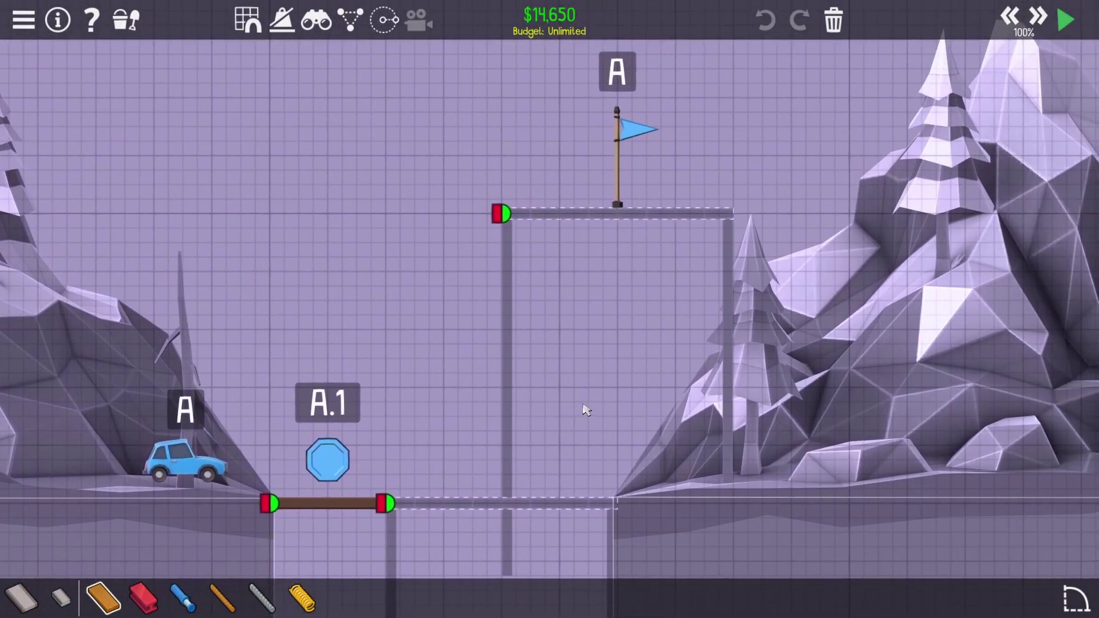
# Step: Pan the snowy level view slightly
pyautogui.moveTo(584, 410); pyautogui.dragTo(584, 427)
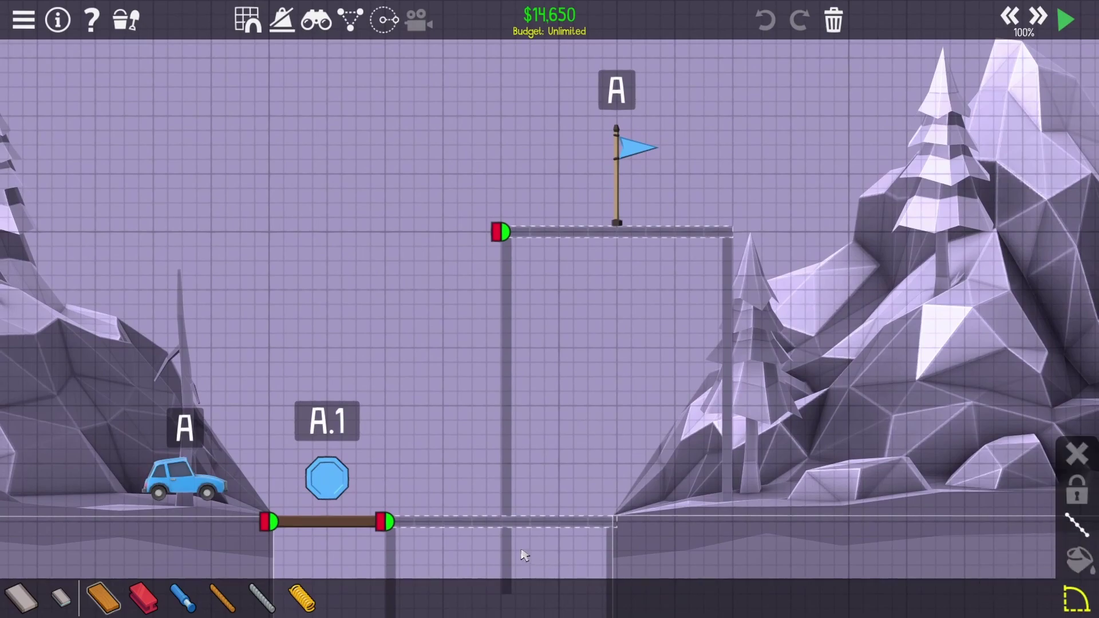
# Step: Draw a beam from the road's right end and paint its lower sections yellow
pyautogui.click(386, 522)
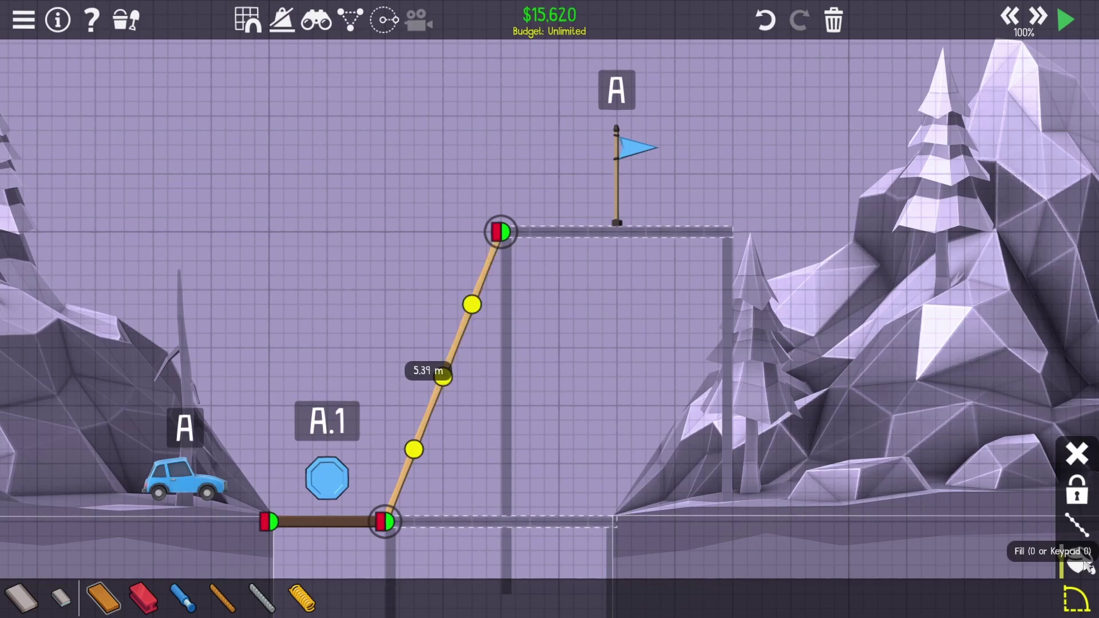
pyautogui.press('2')
pyautogui.click(385, 522)
pyautogui.click(442, 376)
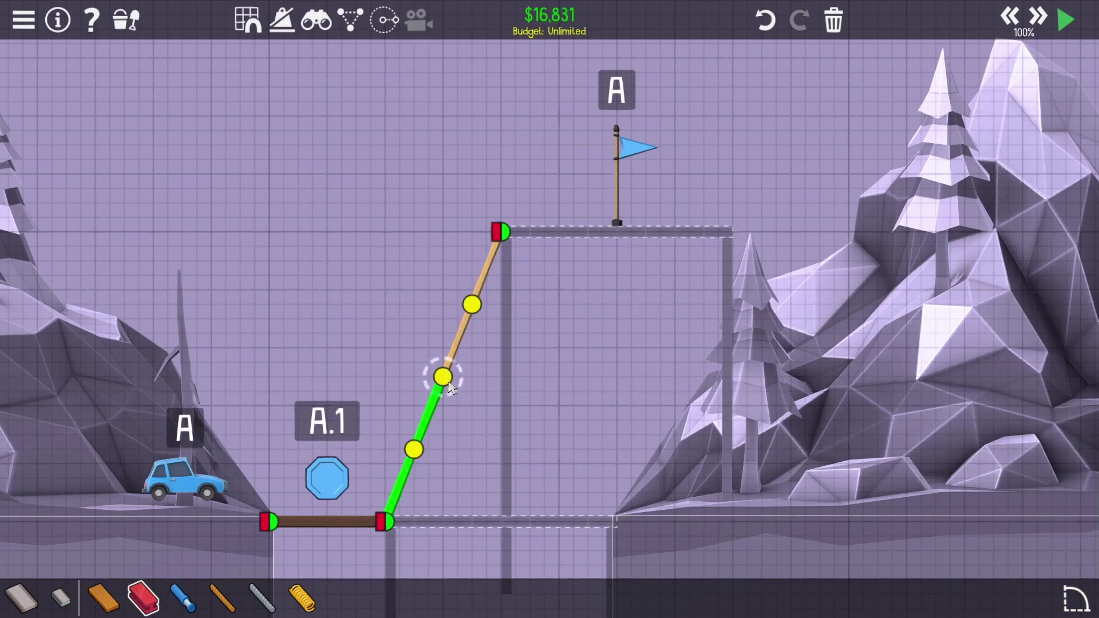
pyautogui.rightClick(446, 375)
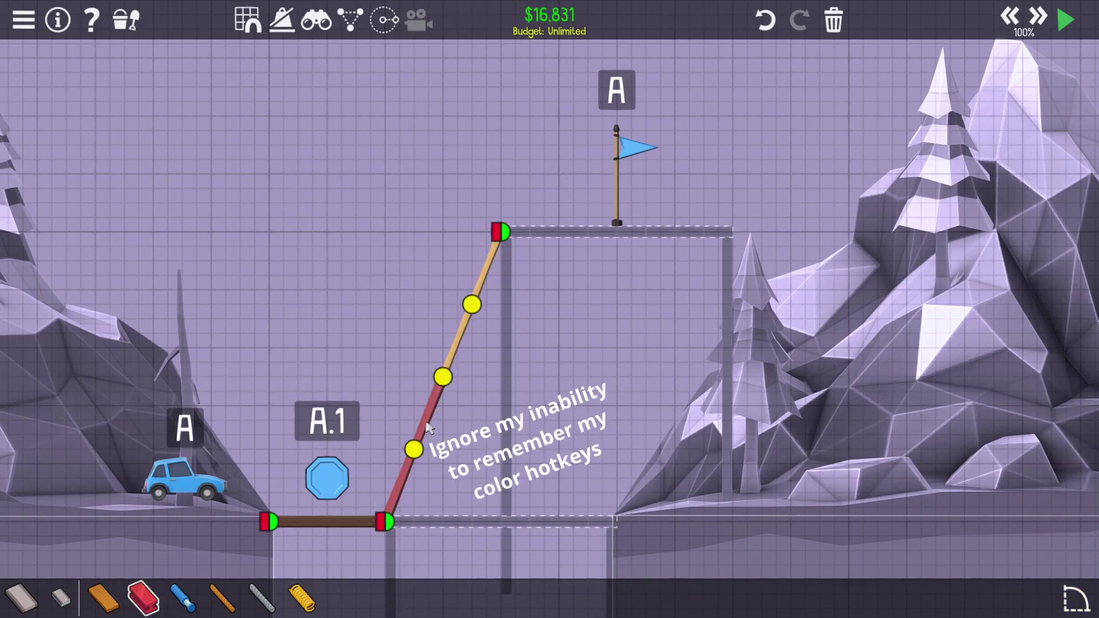
# Step: Remove the joint between the lower sections, then select and copy the yellow beam
pyautogui.moveTo(394, 490); pyautogui.dragTo(464, 427)
pyautogui.rightClick(415, 450)
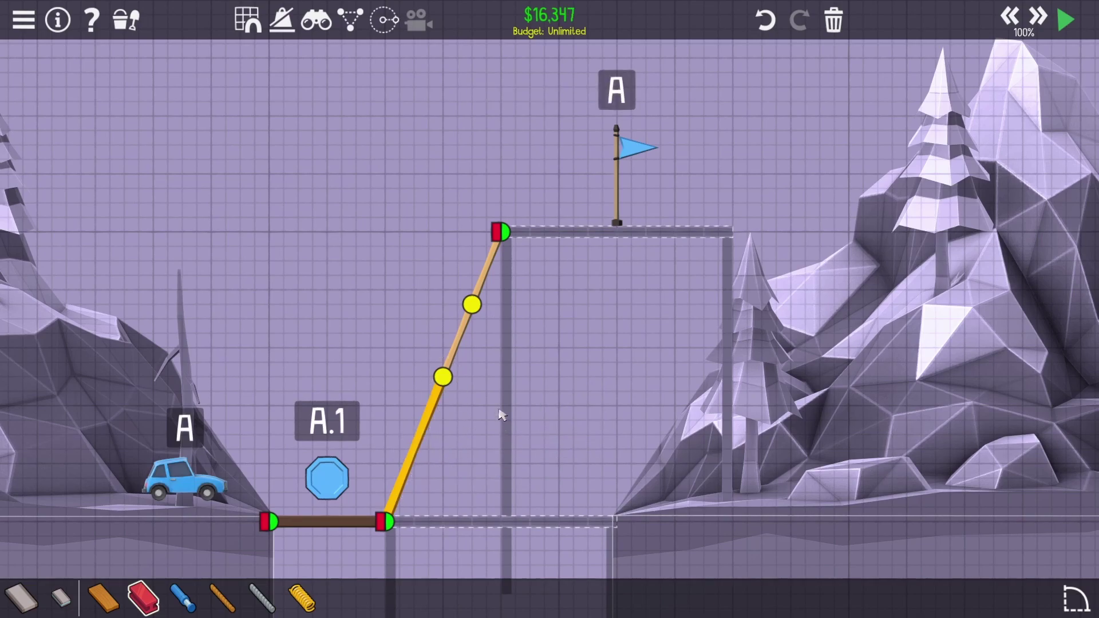
pyautogui.moveTo(484, 468); pyautogui.dragTo(402, 386)
pyautogui.hotkey('ctrl', 'c')
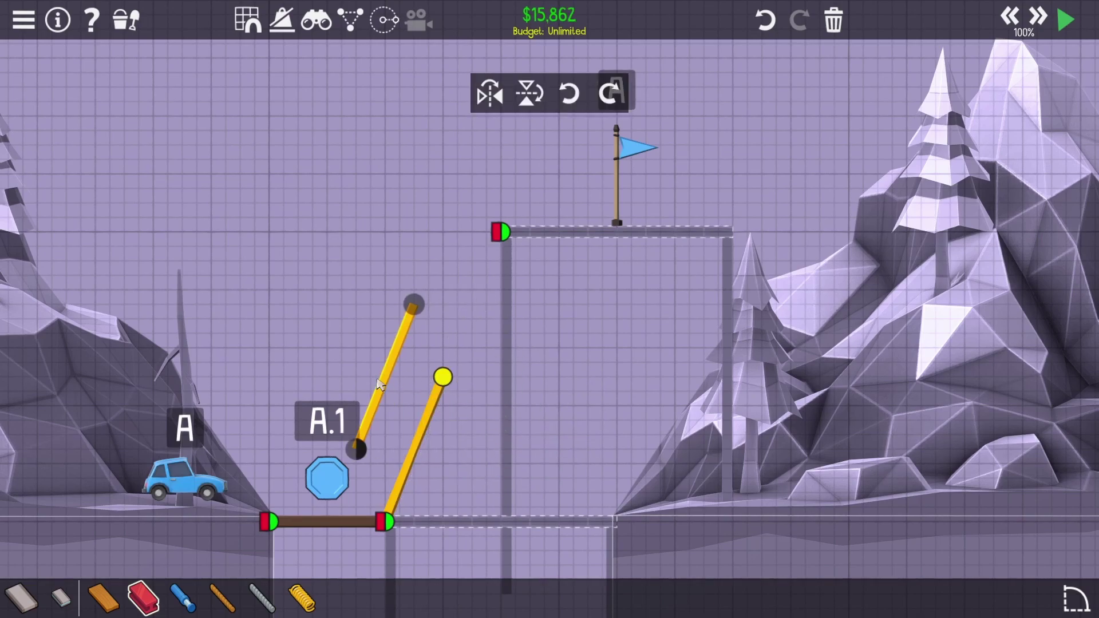
# Step: Paste the copied beam at the road's left end and add steel truss beams to the upper anchor
pyautogui.click(296, 451)
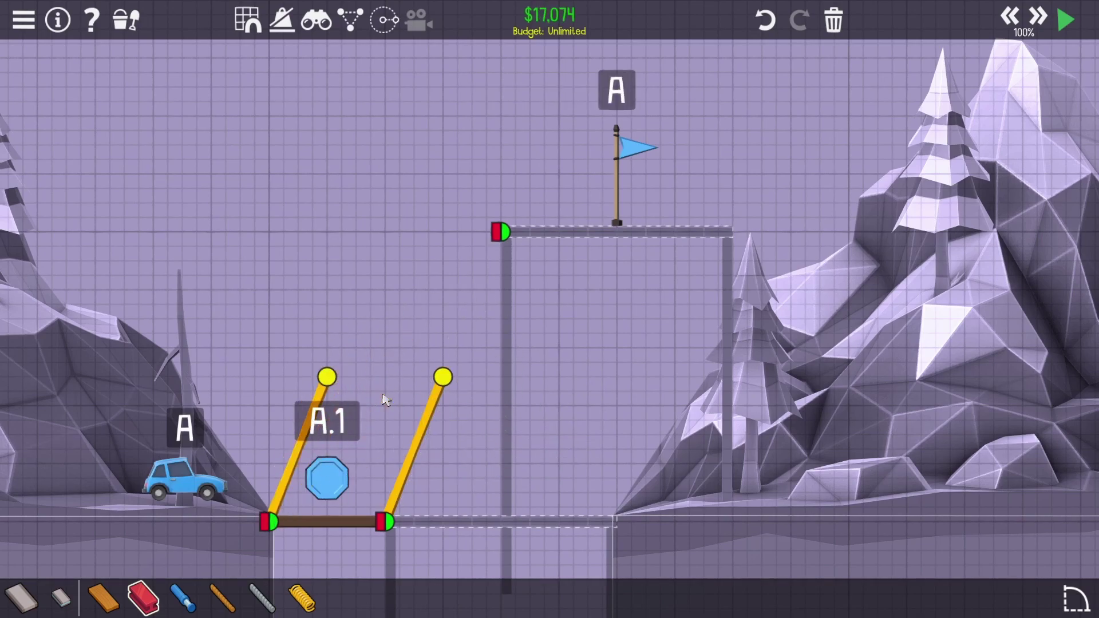
pyautogui.click(381, 521)
pyautogui.click(326, 376)
pyautogui.click(501, 232)
pyautogui.click(442, 376)
pyautogui.click(326, 376)
pyautogui.click(382, 522)
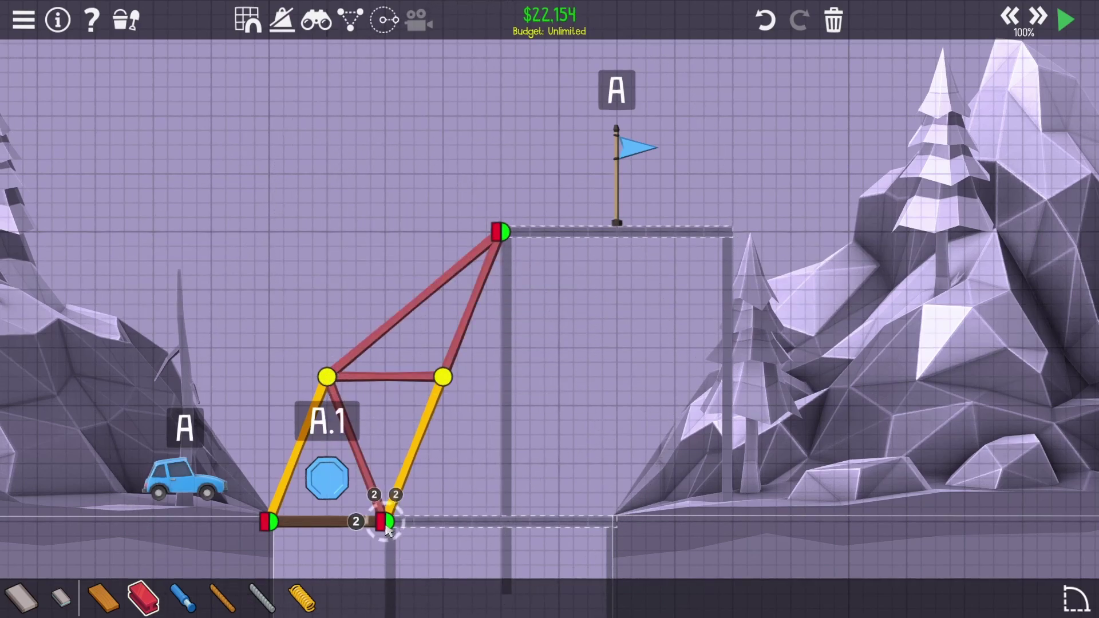
# Step: Add yellow beams inside the truss through a new joint down to the bottom joint
pyautogui.click(443, 448)
pyautogui.click(443, 377)
pyautogui.click(400, 434)
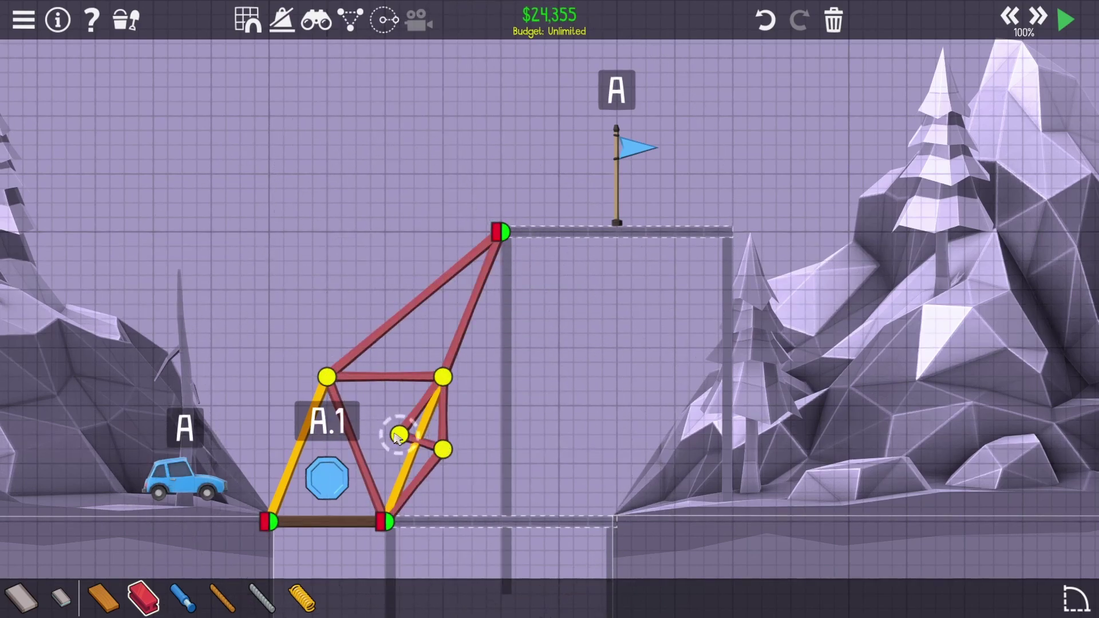
pyautogui.click(383, 521)
pyautogui.scroll(2, 386, 480)
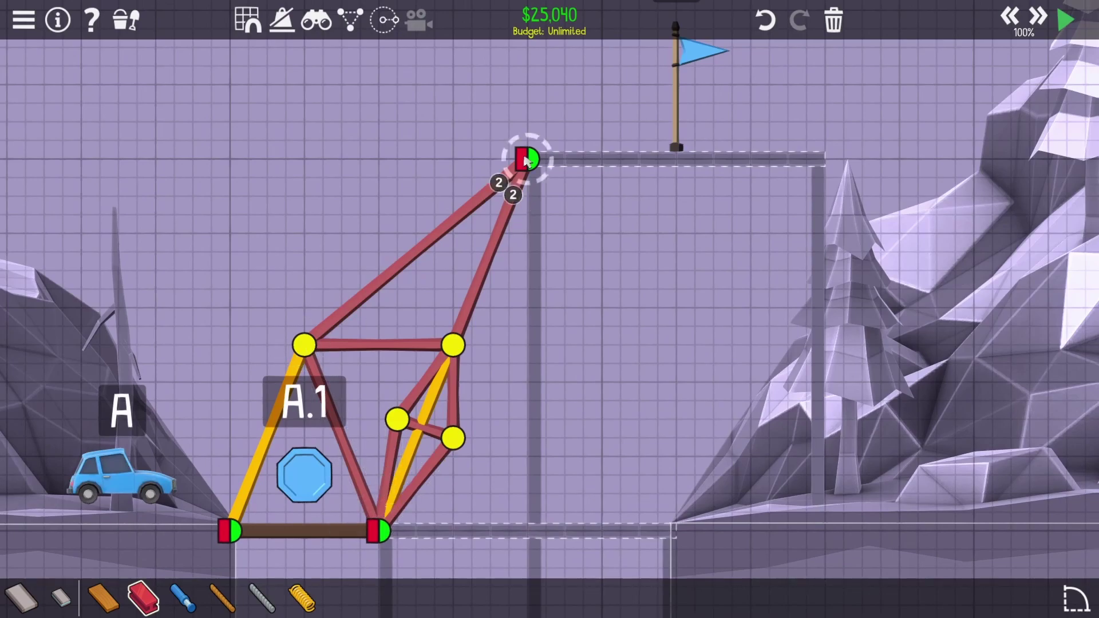
pyautogui.rightClick(511, 194)
pyautogui.scroll(1, 511, 193)
# Step: Add hydraulic pistons to the octagon joint, mirror them left, and join with a green member
pyautogui.click(439, 479)
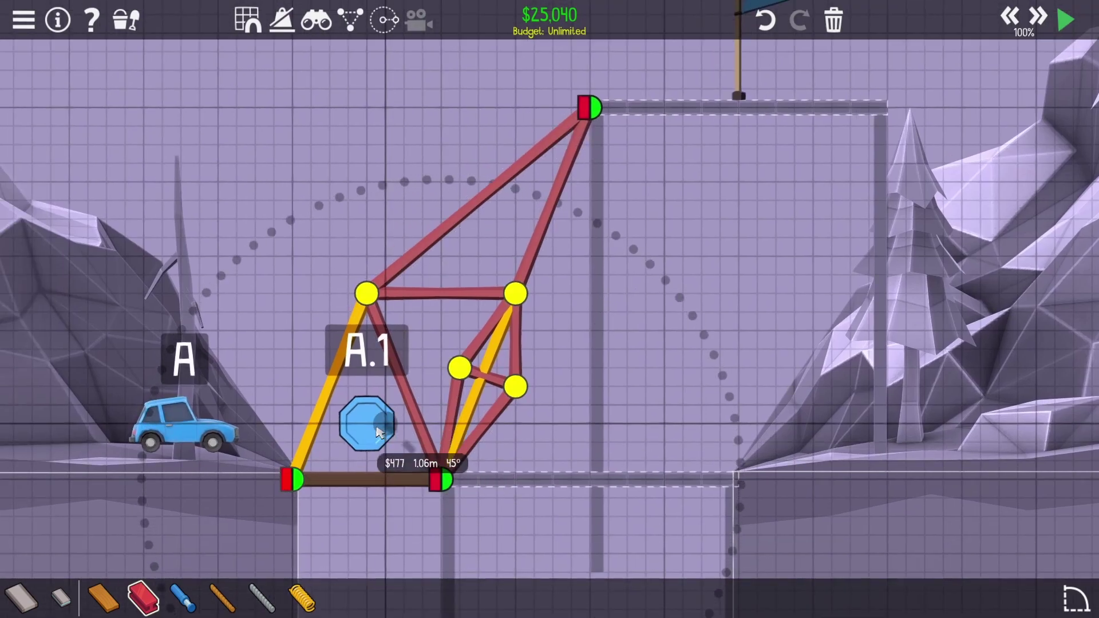
pyautogui.click(378, 429)
pyautogui.click(516, 294)
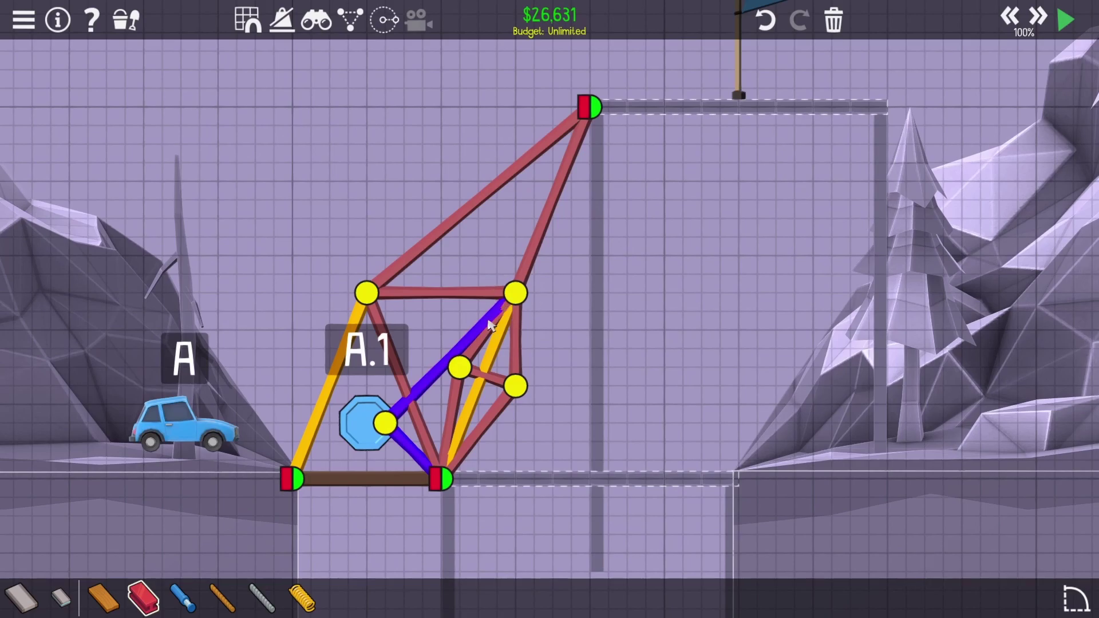
pyautogui.doubleClick(397, 432)
pyautogui.hotkey('ctrl', 'c')
pyautogui.press('f')
pyautogui.click(296, 477)
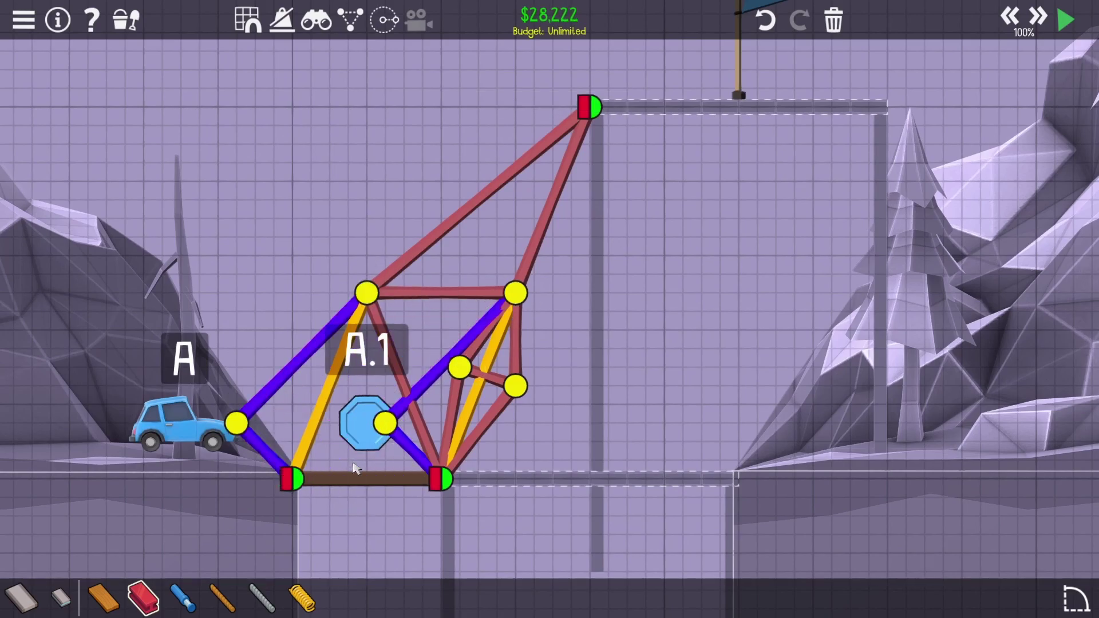
pyautogui.click(384, 423)
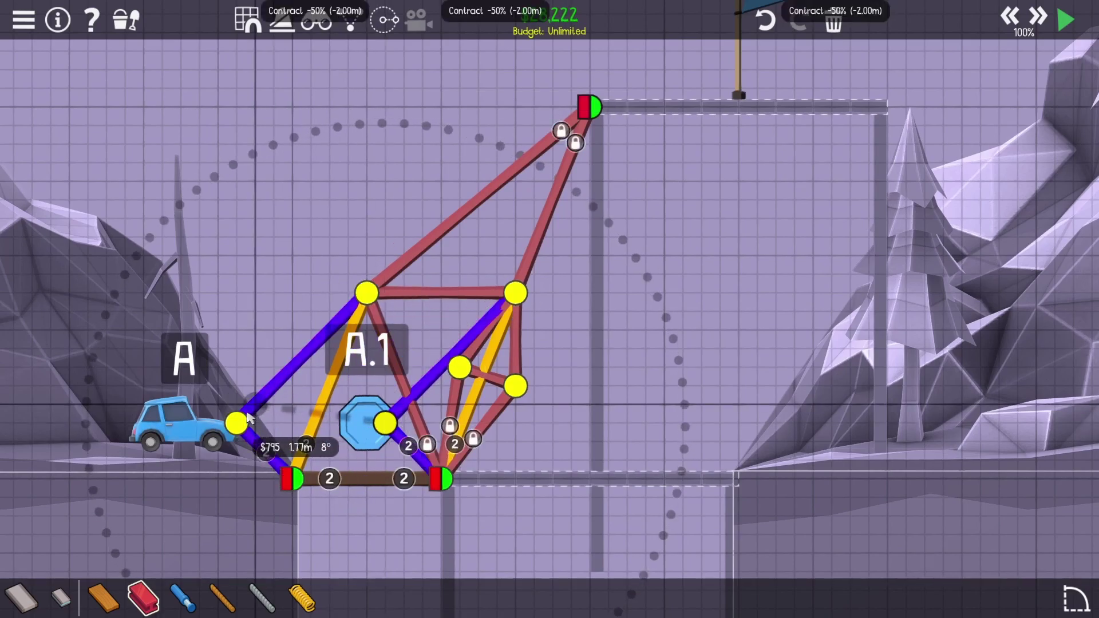
pyautogui.click(236, 423)
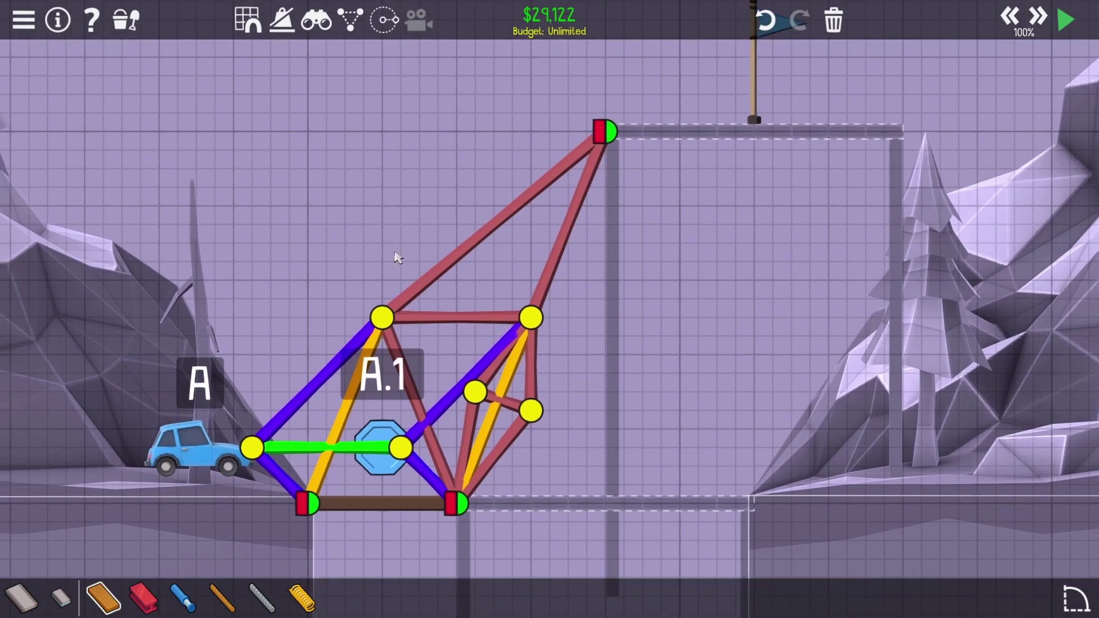
# Step: Draw a wood square left of the joint, braced by diagonals meeting at a centre joint
pyautogui.click(382, 318)
pyautogui.click(250, 316)
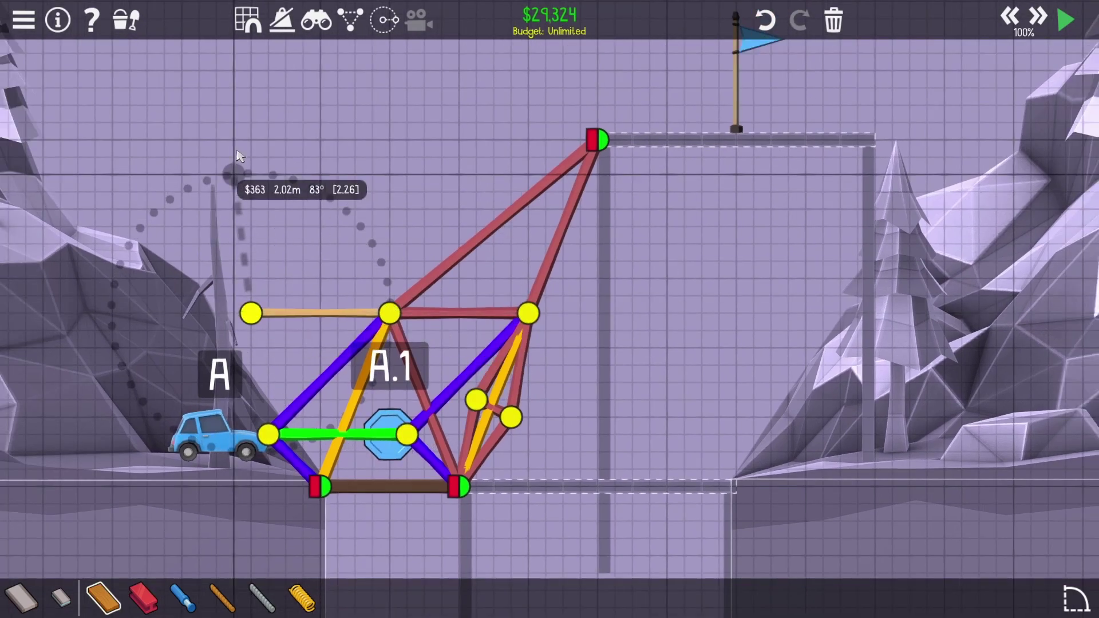
pyautogui.click(249, 177)
pyautogui.click(389, 176)
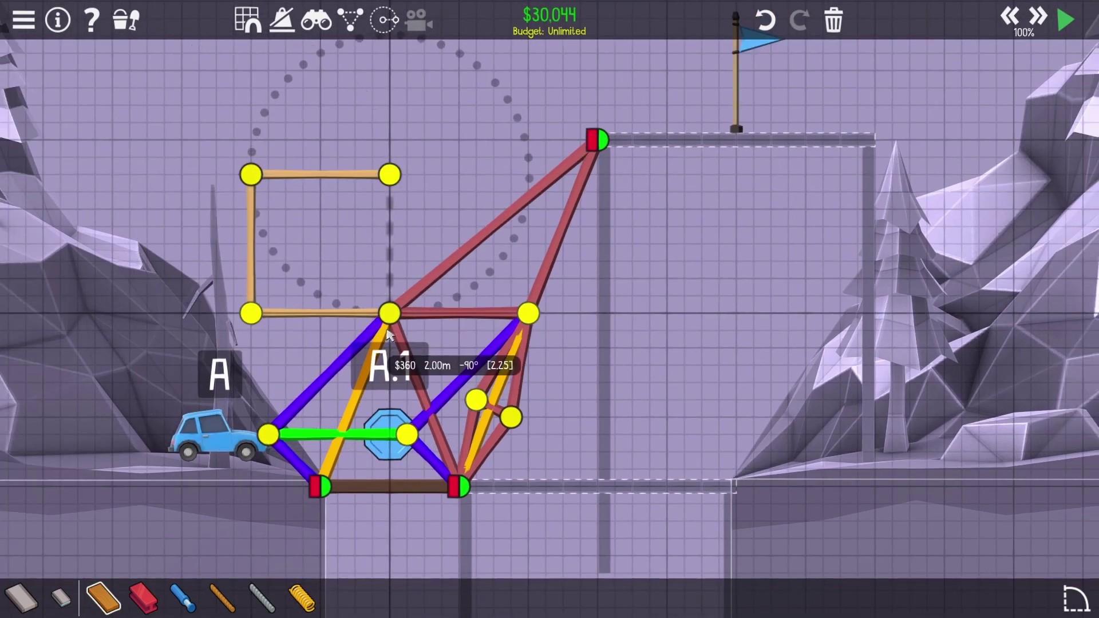
pyautogui.click(388, 313)
pyautogui.click(320, 245)
pyautogui.click(249, 175)
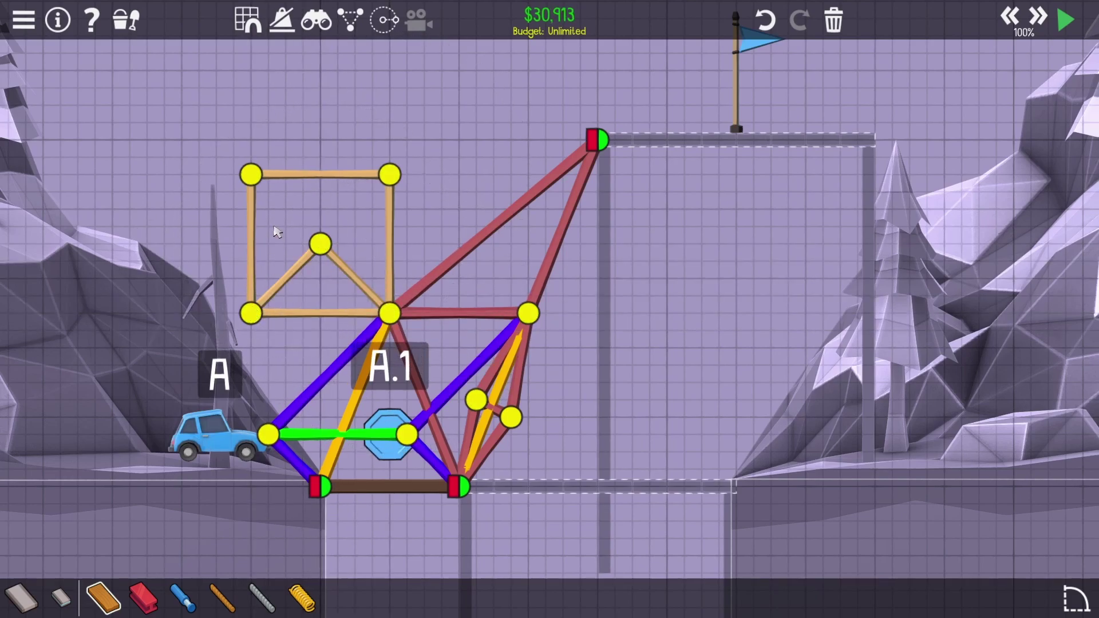
pyautogui.click(249, 314)
pyautogui.click(319, 245)
pyautogui.click(388, 176)
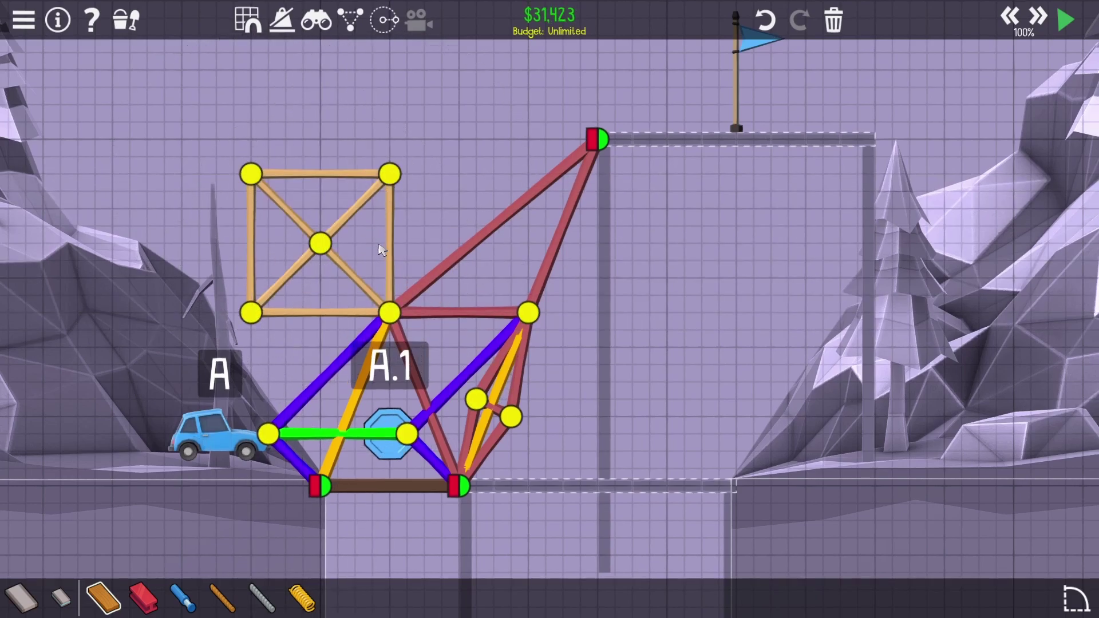
# Step: Add a hydraulic piston from the centre to a rock joint, with steel beams to both corners
pyautogui.click(319, 245)
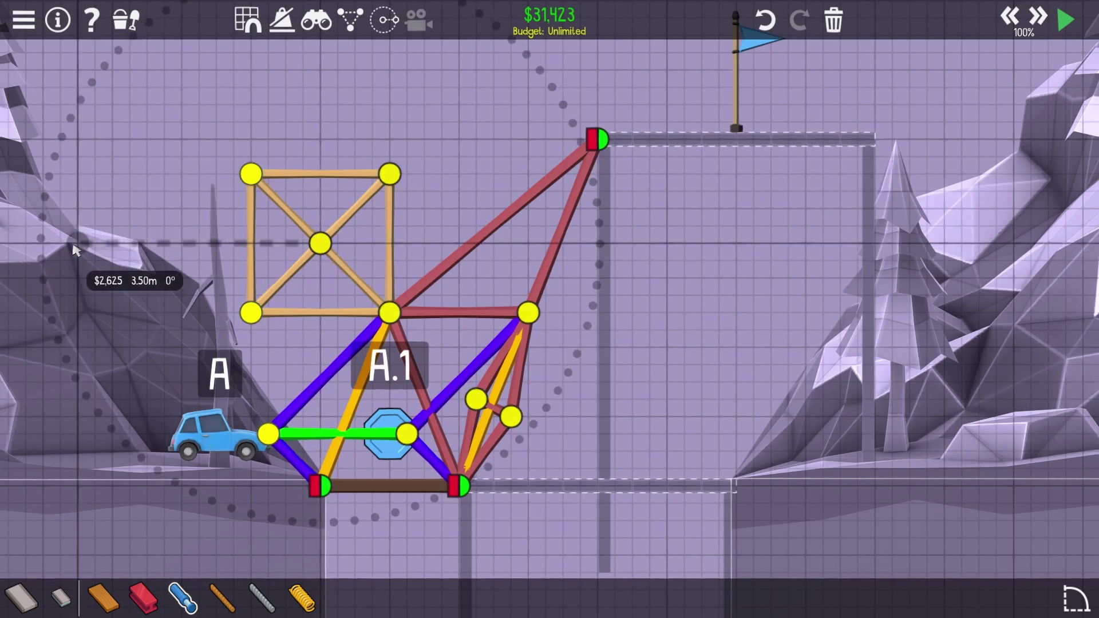
pyautogui.click(42, 243)
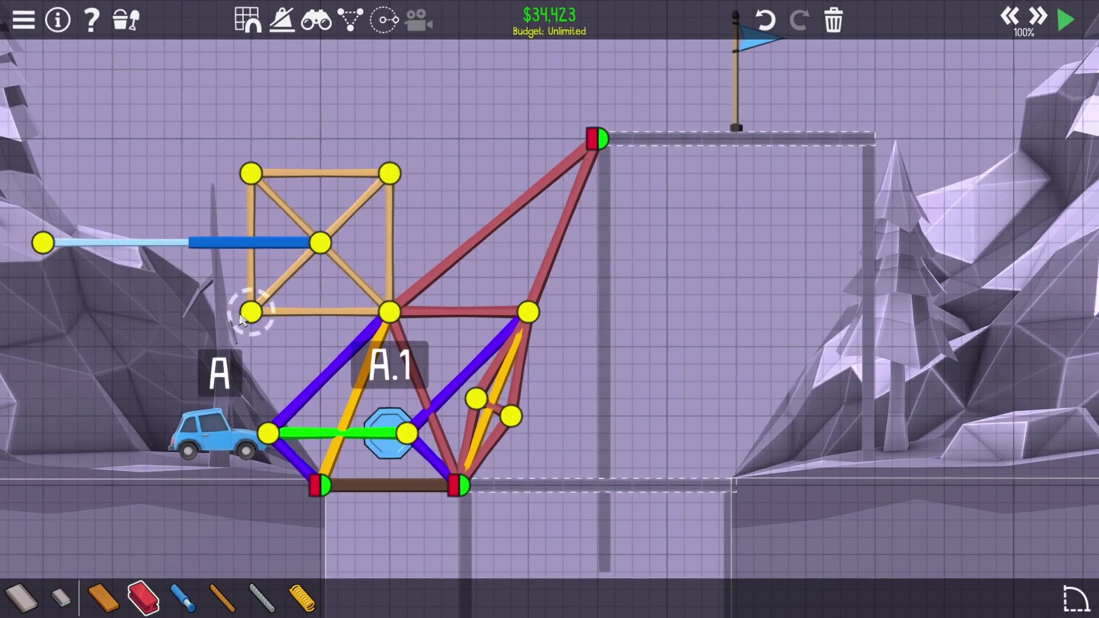
pyautogui.click(249, 314)
pyautogui.click(41, 244)
pyautogui.click(250, 176)
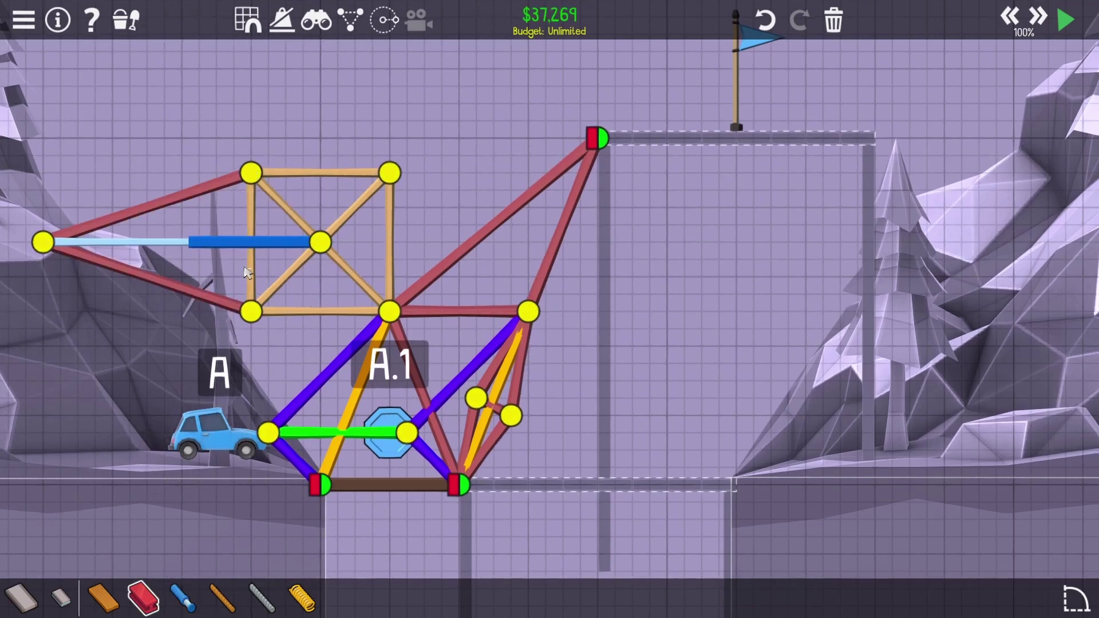
# Step: Erase the right, top and extra diagonal wood beams, replacing the diagonal with steel
pyautogui.click(390, 249)
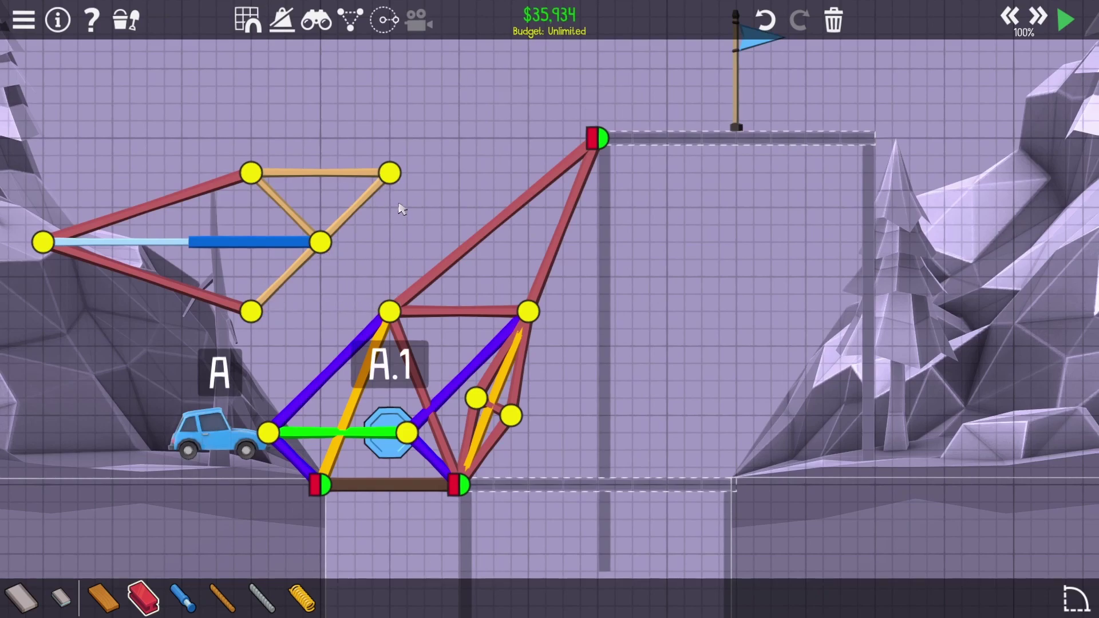
pyautogui.click(354, 208)
pyautogui.click(326, 176)
pyautogui.click(320, 245)
pyautogui.click(251, 174)
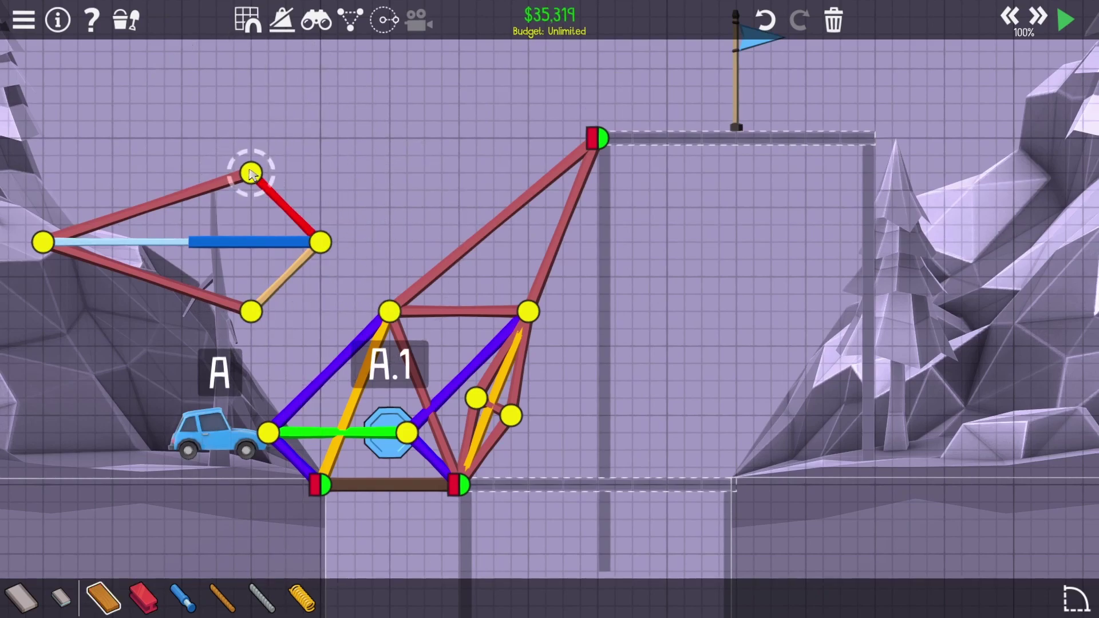
# Step: Cut the left piston arm and place it with its piston on the top joint
pyautogui.moveTo(183, 196); pyautogui.dragTo(155, 155)
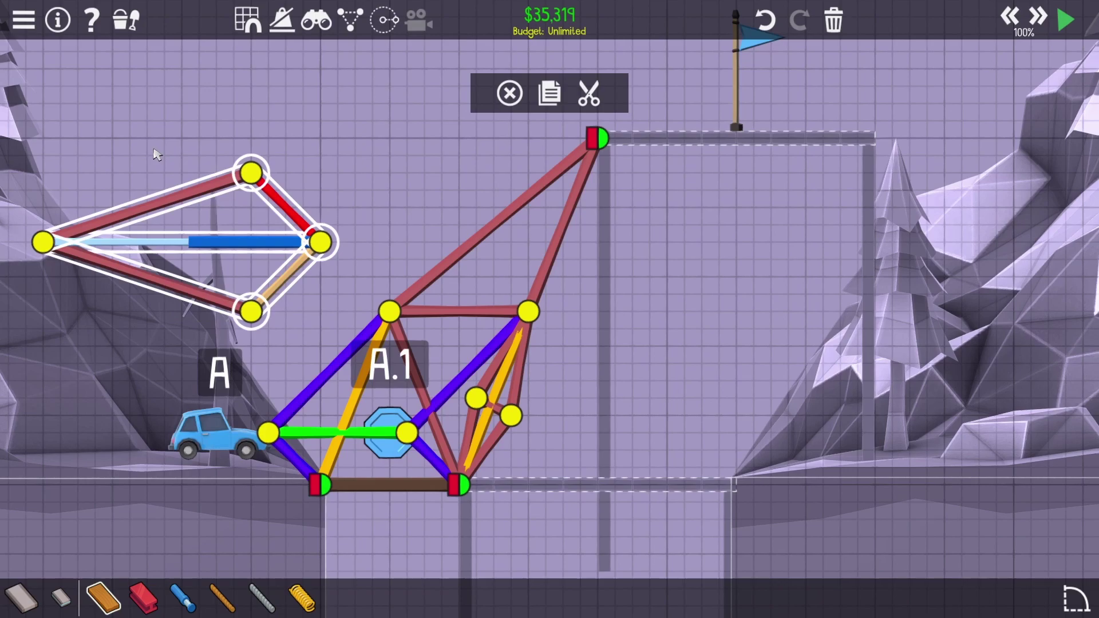
pyautogui.hotkey('ctrl', 'x')
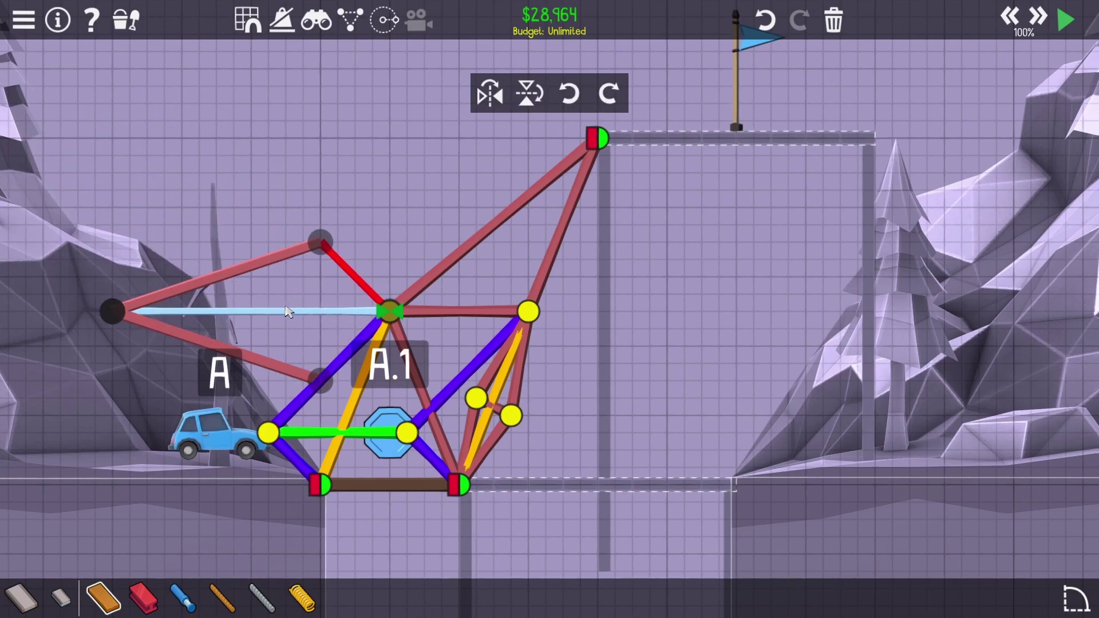
pyautogui.click(288, 312)
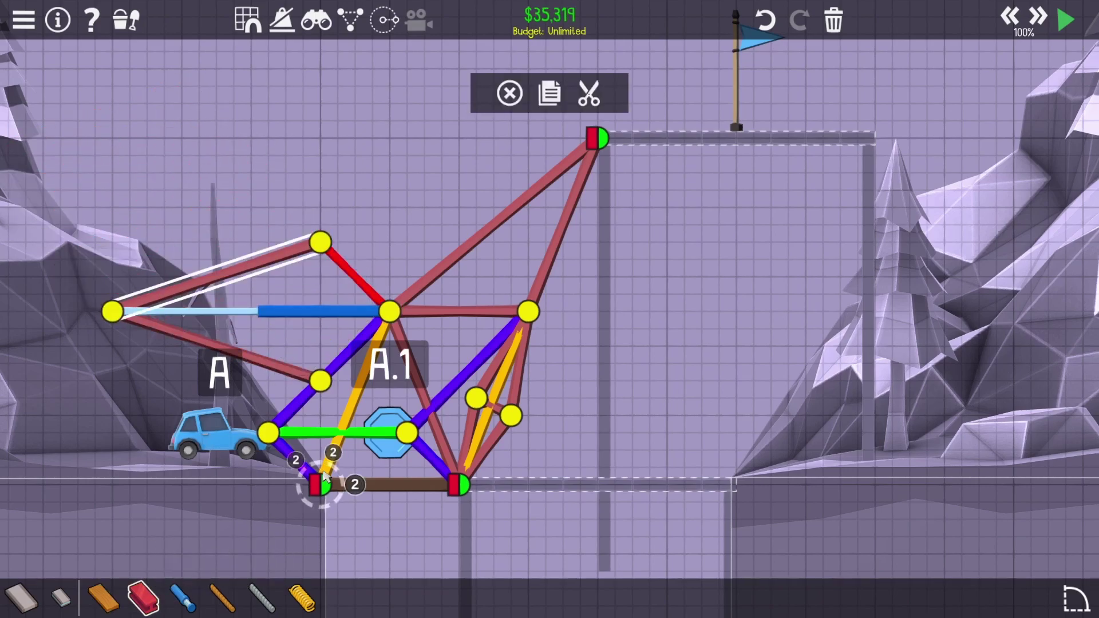
# Step: Brace the arm to both anchors and the joint near the car, then simulate the flip
pyautogui.moveTo(322, 483); pyautogui.dragTo(320, 380)
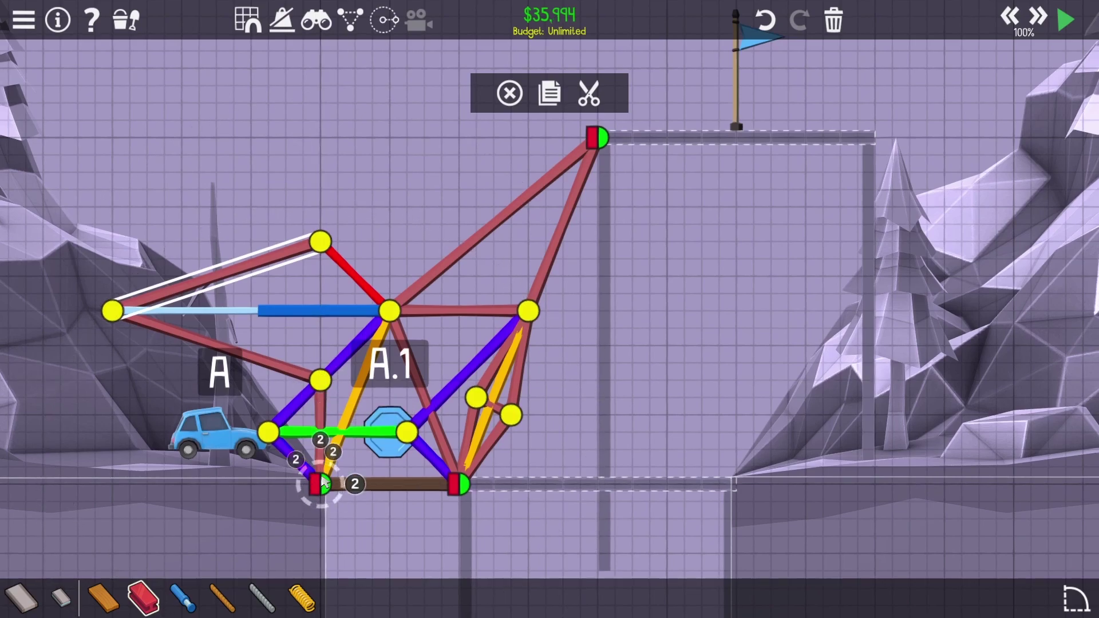
pyautogui.moveTo(320, 380); pyautogui.dragTo(458, 484)
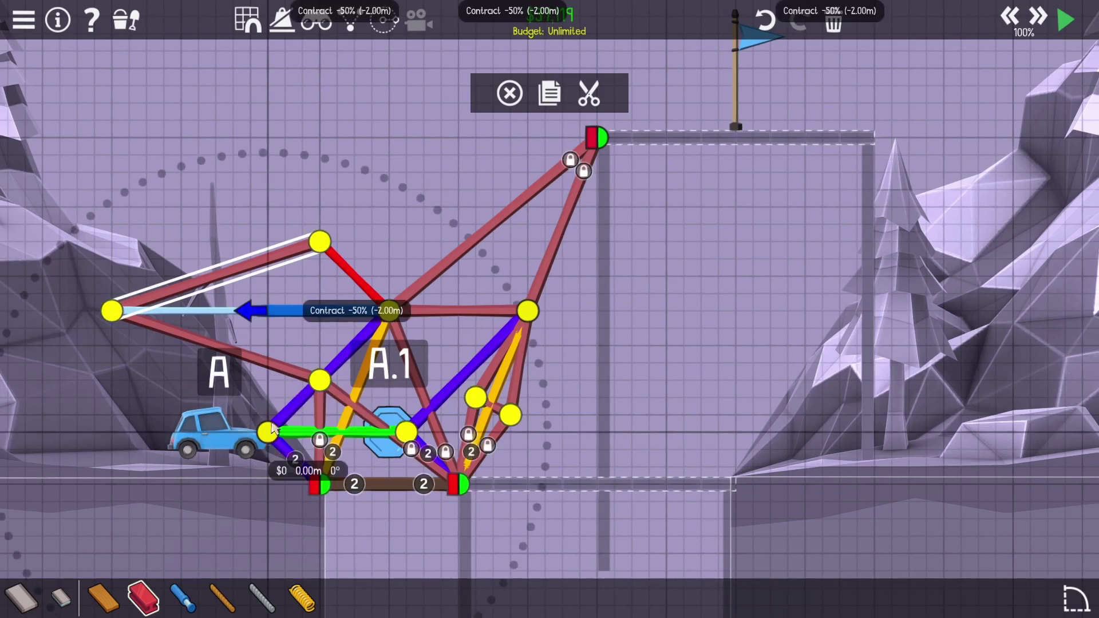
pyautogui.moveTo(266, 434); pyautogui.dragTo(319, 243)
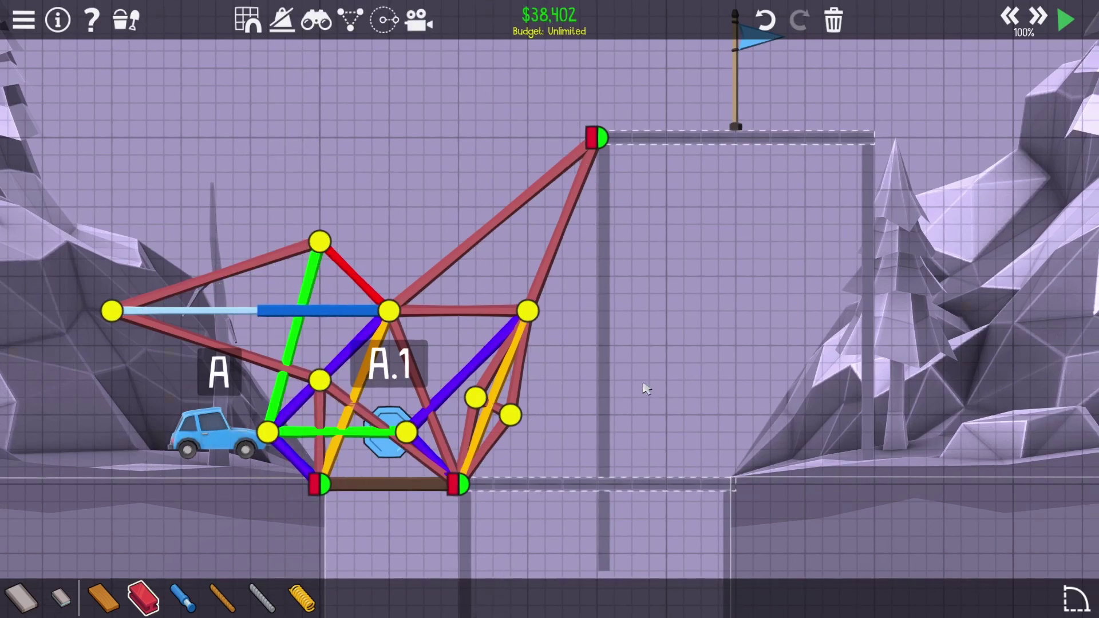
pyautogui.press('space')
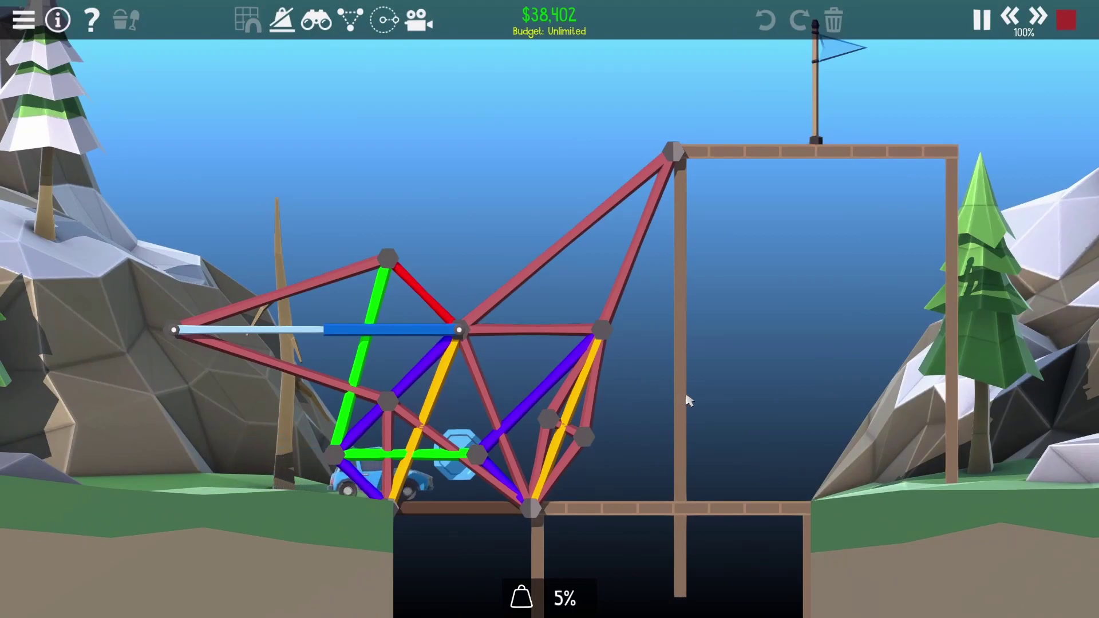